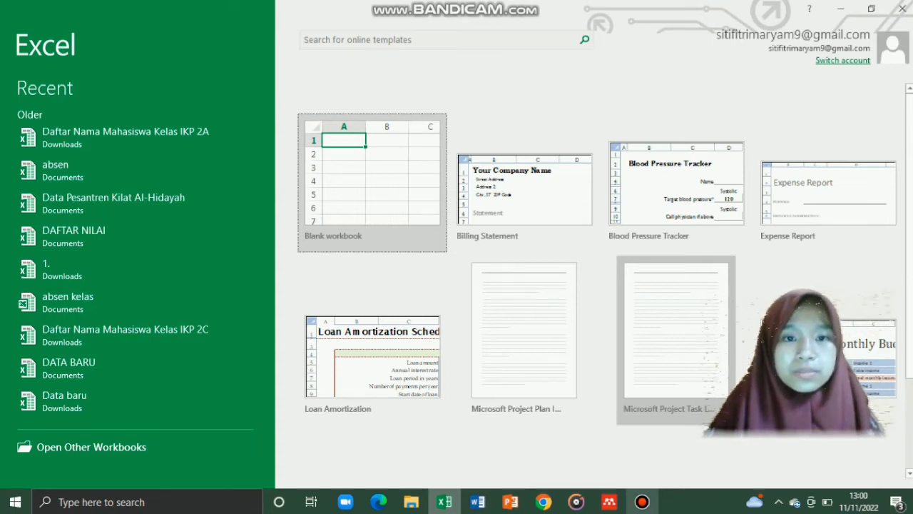
Step: Create a blank workbook, then look through the Insert, Formulas, Data, Review and View ribbons
{"action": "left_click", "coordinate": [372, 182]}
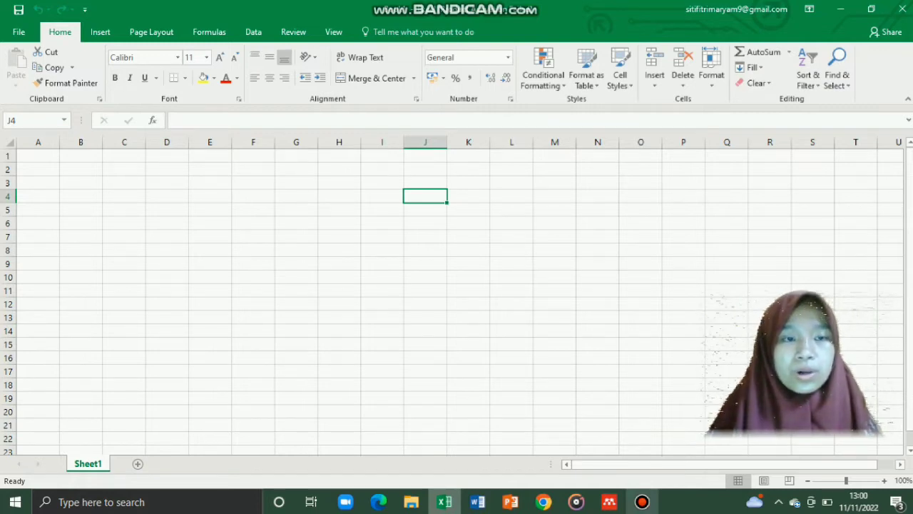
{"action": "left_click", "coordinate": [99, 32]}
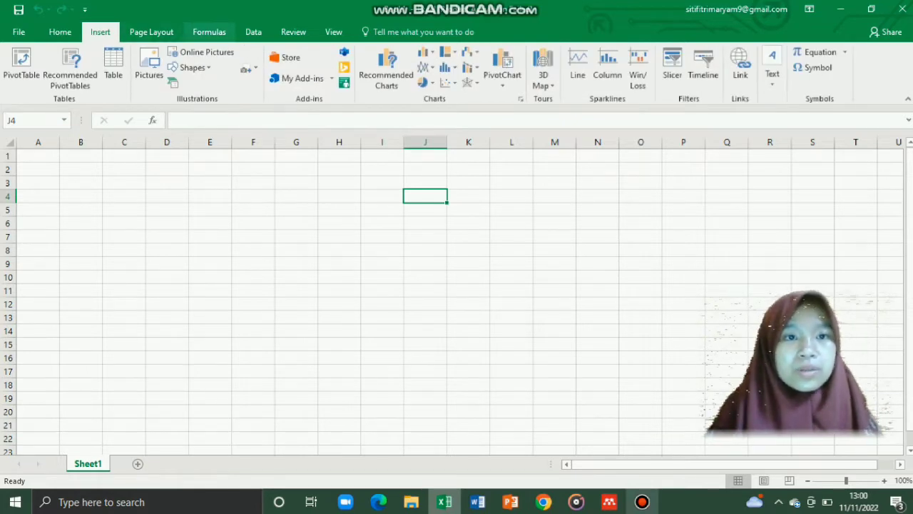
{"action": "left_click", "coordinate": [209, 33]}
{"action": "left_click", "coordinate": [253, 32]}
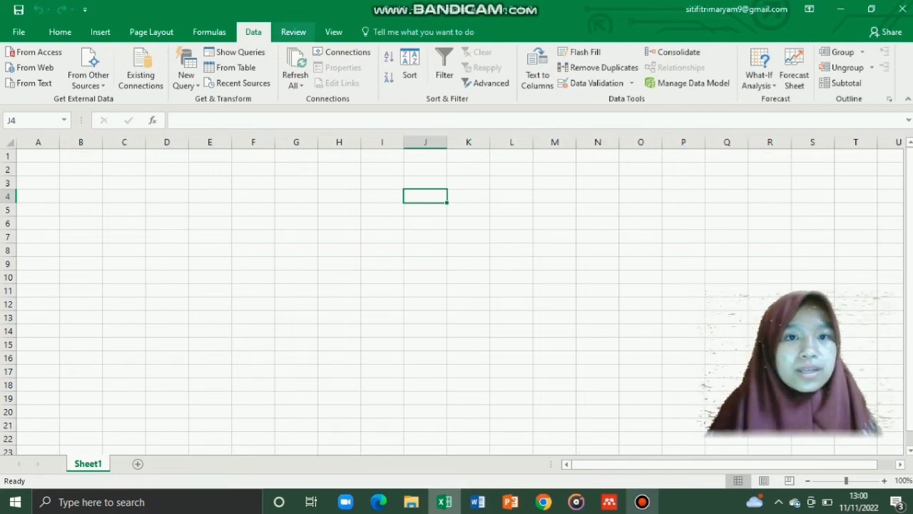
{"action": "left_click", "coordinate": [293, 32]}
{"action": "left_click", "coordinate": [333, 32]}
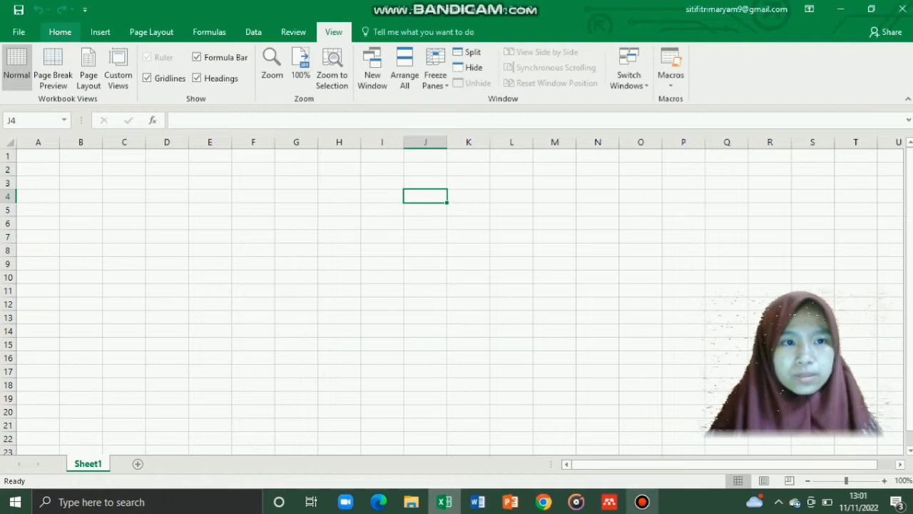
Step: Switch from the Home ribbon to the Insert ribbon
{"action": "left_click", "coordinate": [60, 32]}
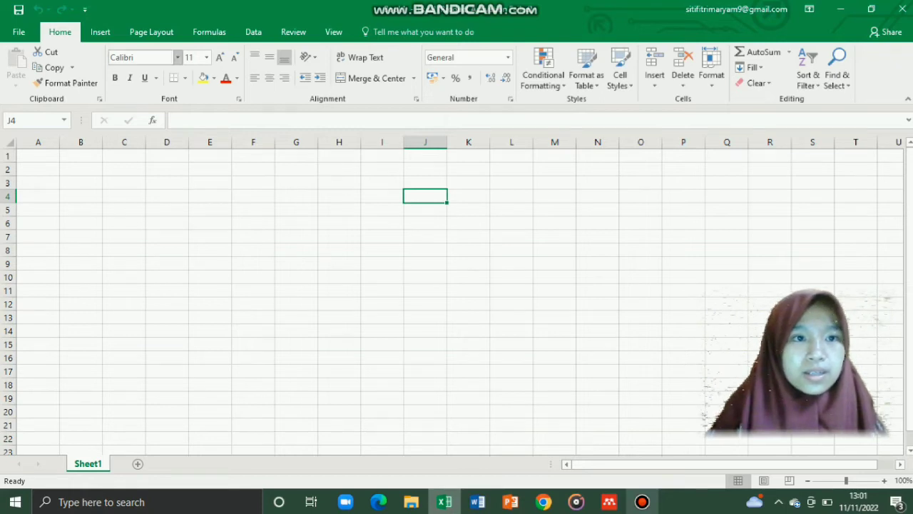
{"action": "left_click", "coordinate": [100, 32]}
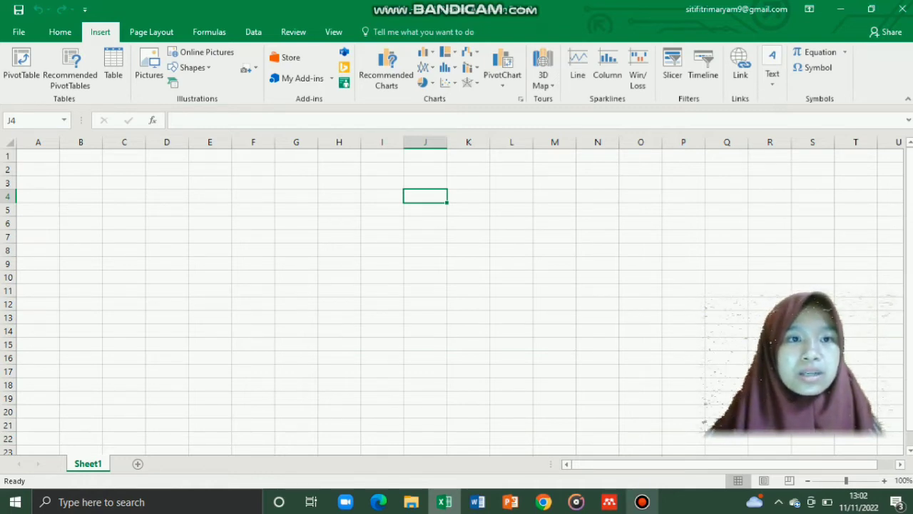
Step: View the Page Layout ribbon, then move on to the Formulas ribbon
{"action": "left_click", "coordinate": [151, 32]}
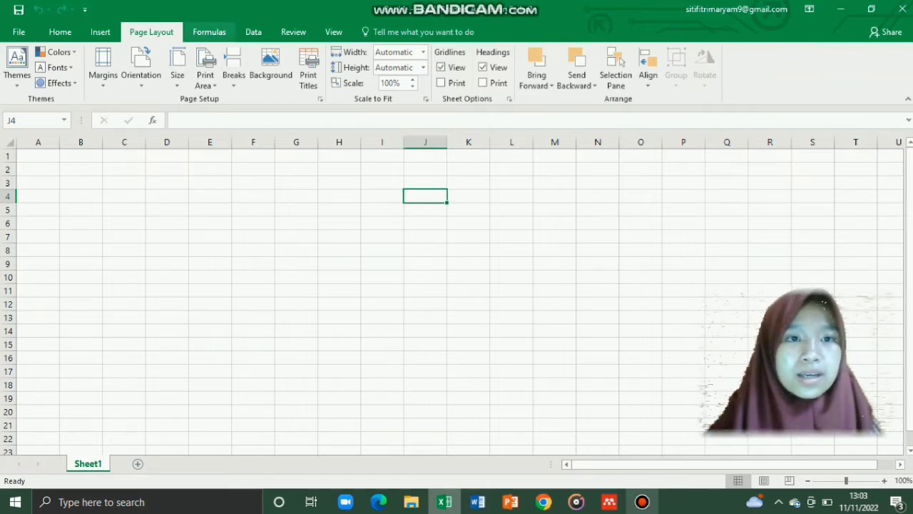
{"action": "left_click", "coordinate": [209, 32]}
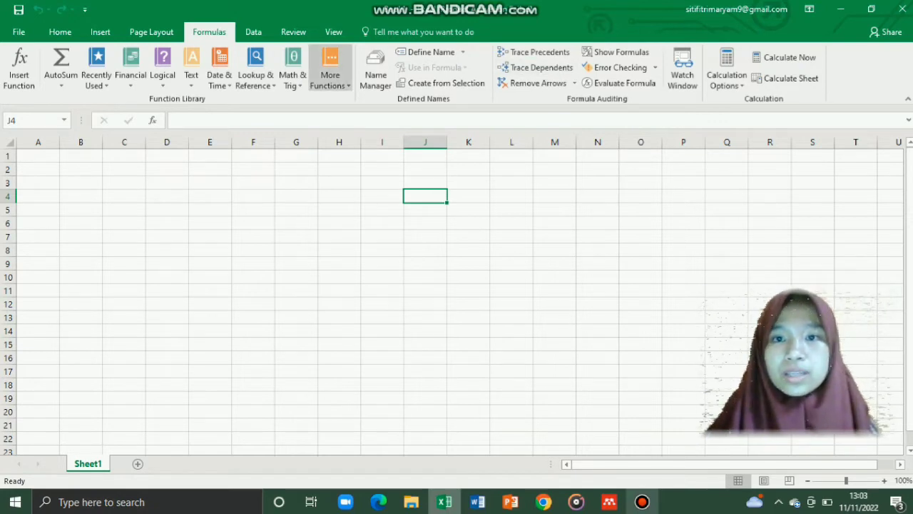
Step: Show the Data ribbon commands
{"action": "left_click", "coordinate": [253, 32]}
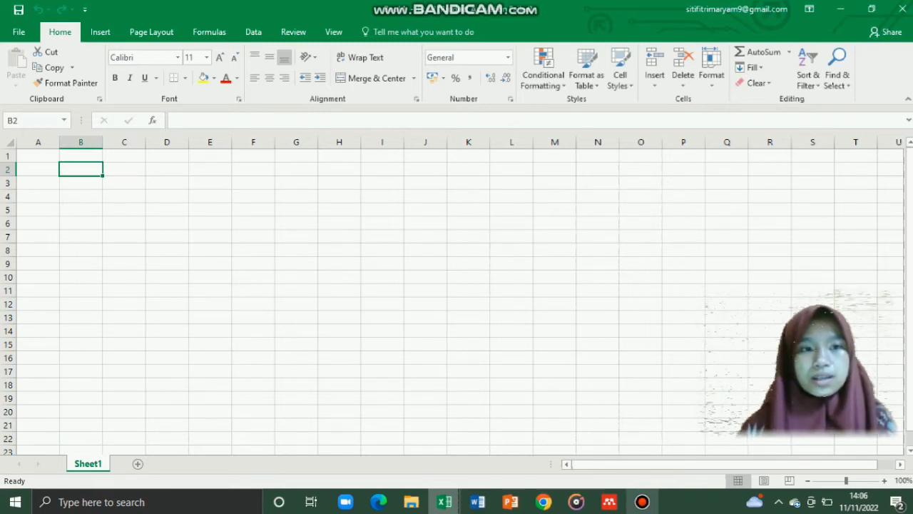
Step: Enter the title 'NILAI MAHASISWA IKM SEMESTER 5' in B2
{"action": "type", "text": "NILAI"}
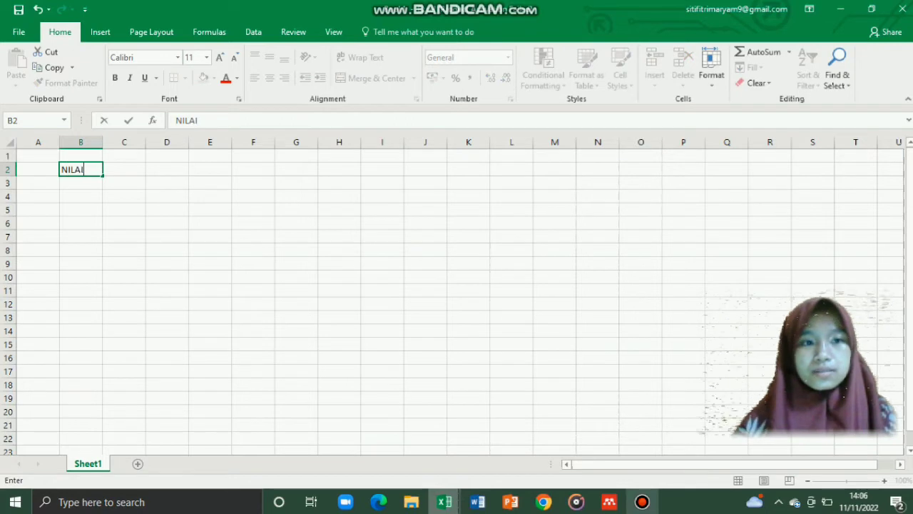
{"action": "type", "text": " MAHASISW"}
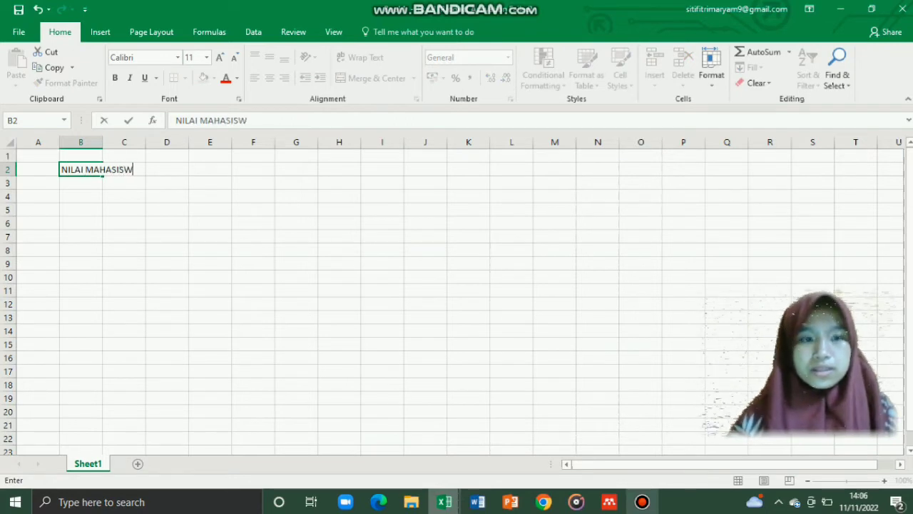
{"action": "type", "text": "A IKM S"}
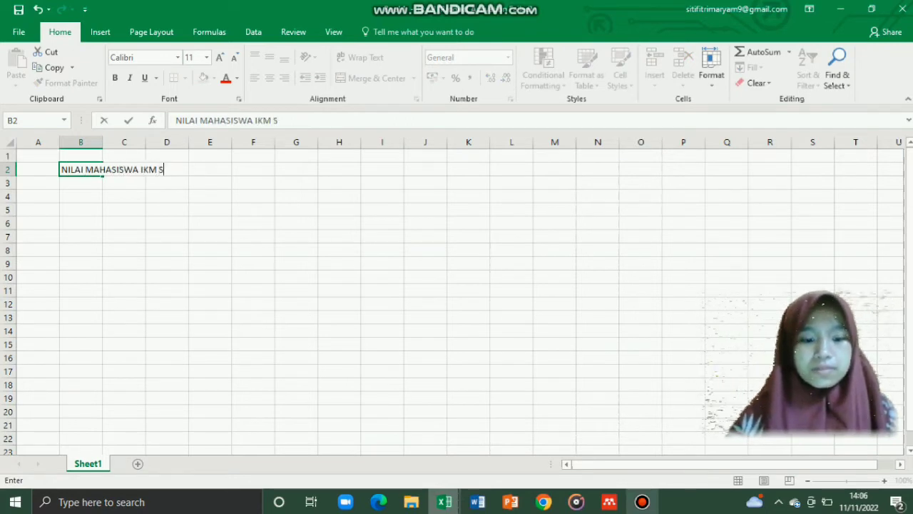
{"action": "type", "text": "EMES"}
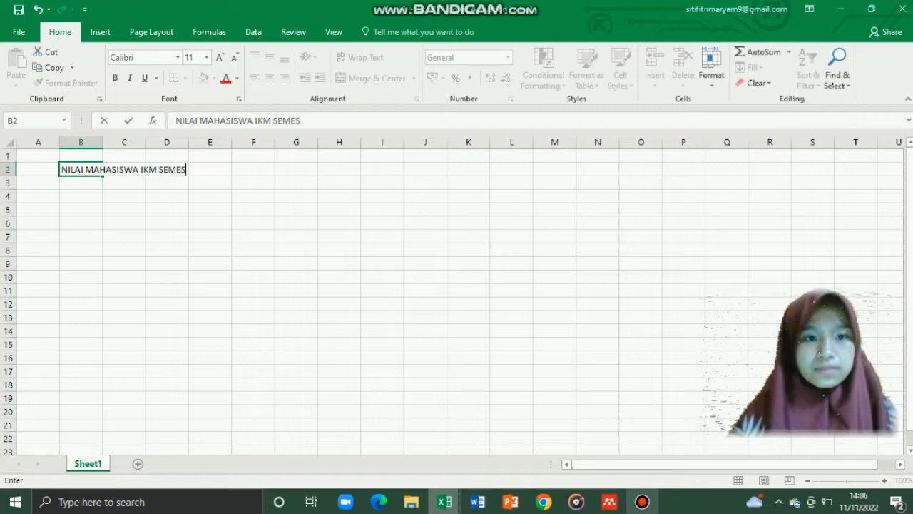
{"action": "type", "text": "TEER"}
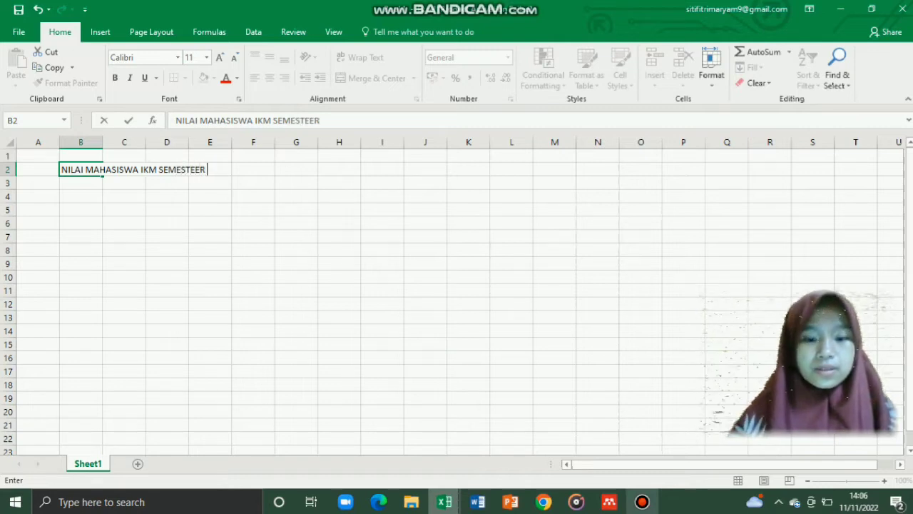
{"action": "key", "text": "BackSpace"}
{"action": "key", "text": "BackSpace"}
{"action": "type", "text": "R 5"}
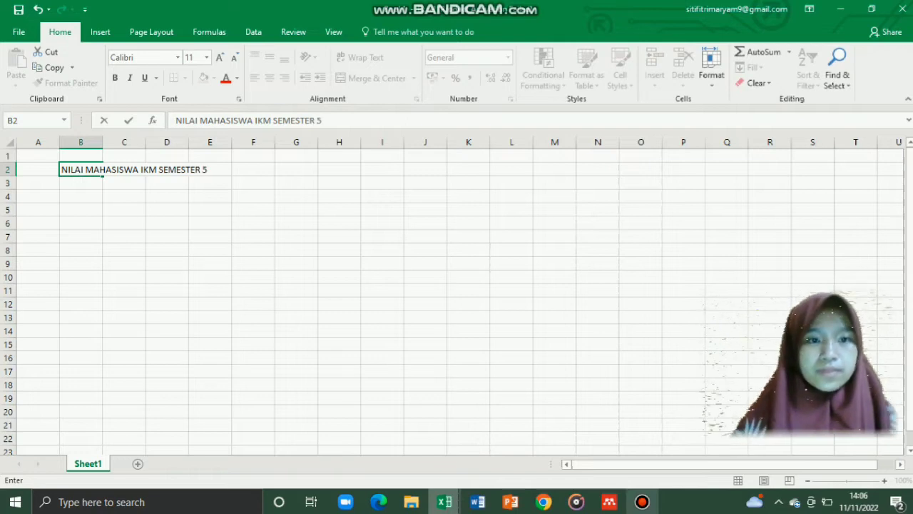
{"action": "key", "text": "Return"}
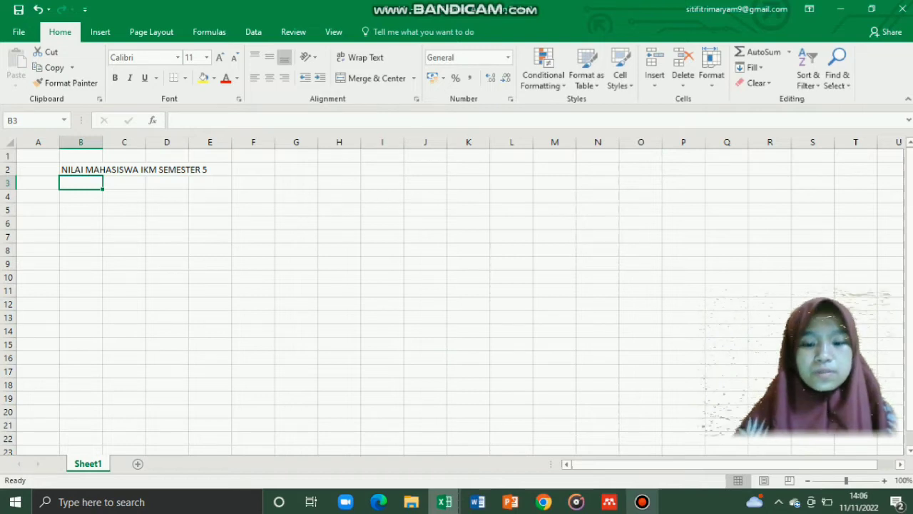
Step: Add the headers NO in B3 and NAMA MAHASISWA in C3
{"action": "type", "text": "NO"}
{"action": "left_click_drag", "start_coordinate": [81, 210], "coordinate": [124, 183]}
{"action": "left_click", "coordinate": [125, 184]}
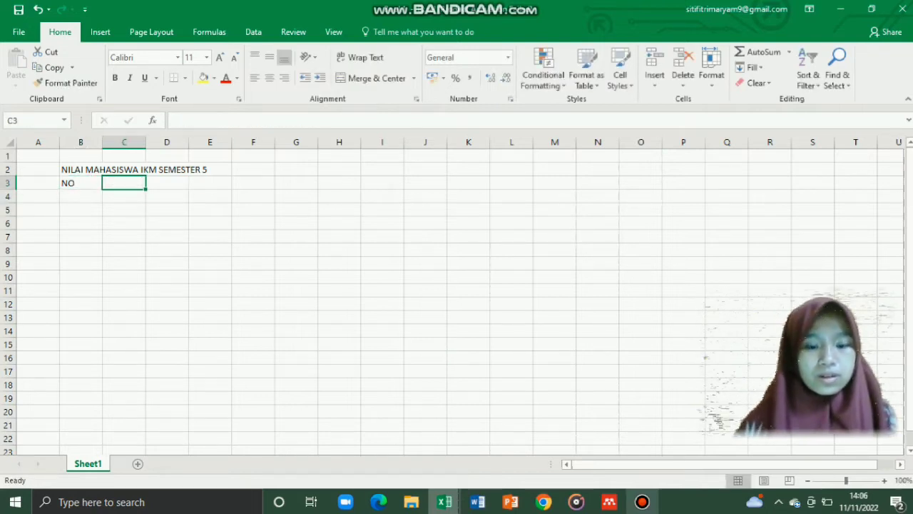
{"action": "type", "text": "NAMA MA"}
{"action": "key", "text": "BackSpace"}
{"action": "key", "text": "BackSpace"}
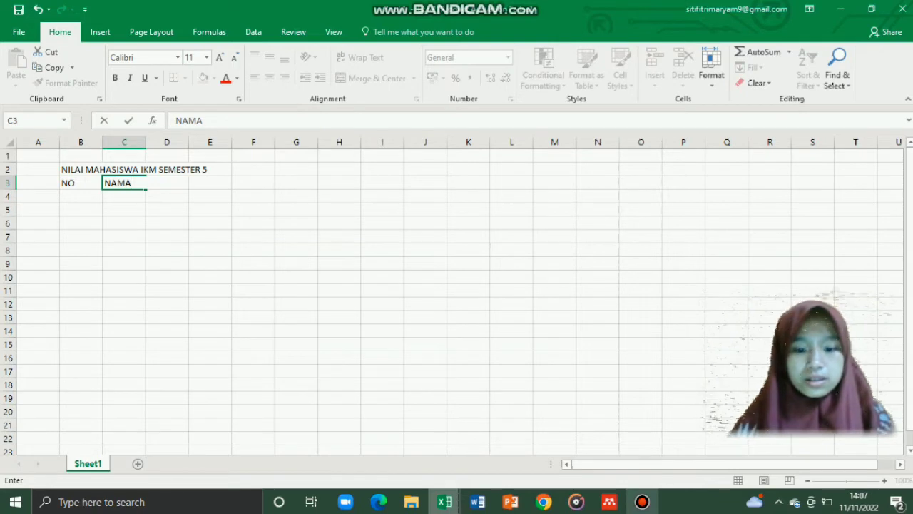
{"action": "type", "text": "MAHASISWA"}
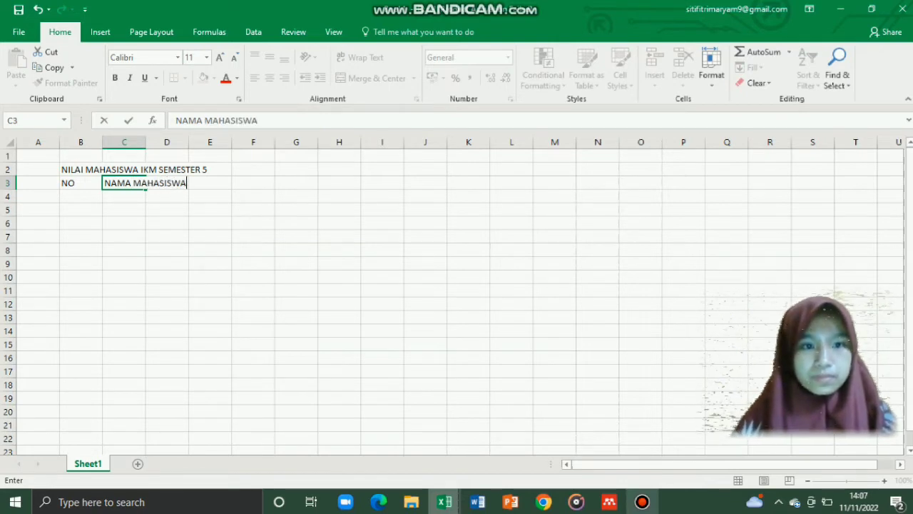
Step: Widen column C and add the headers RENVAL in D3 and MSDM in E3
{"action": "left_click", "coordinate": [124, 142]}
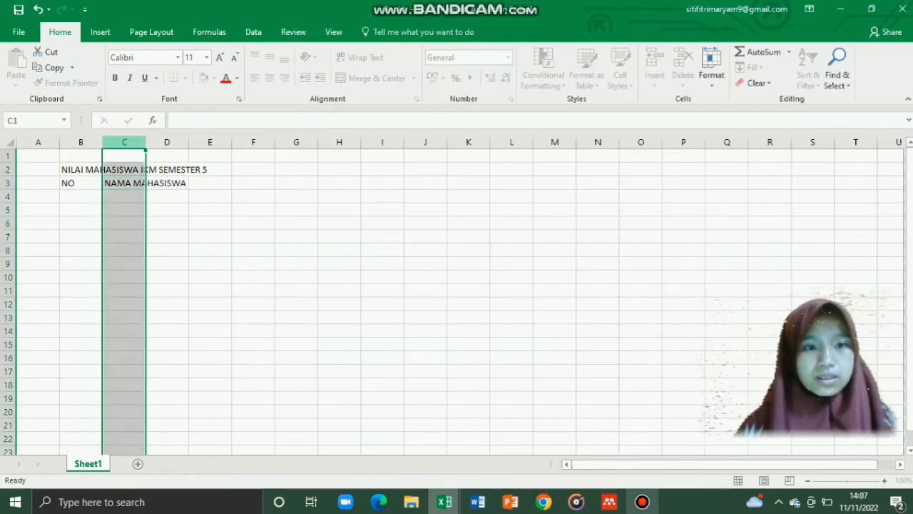
{"action": "left_click_drag", "start_coordinate": [145, 142], "coordinate": [189, 142]}
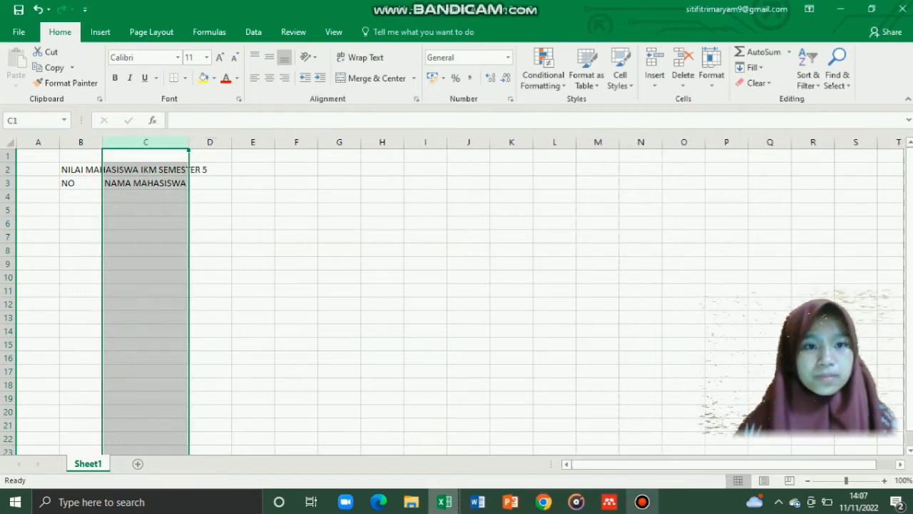
{"action": "left_click", "coordinate": [210, 184]}
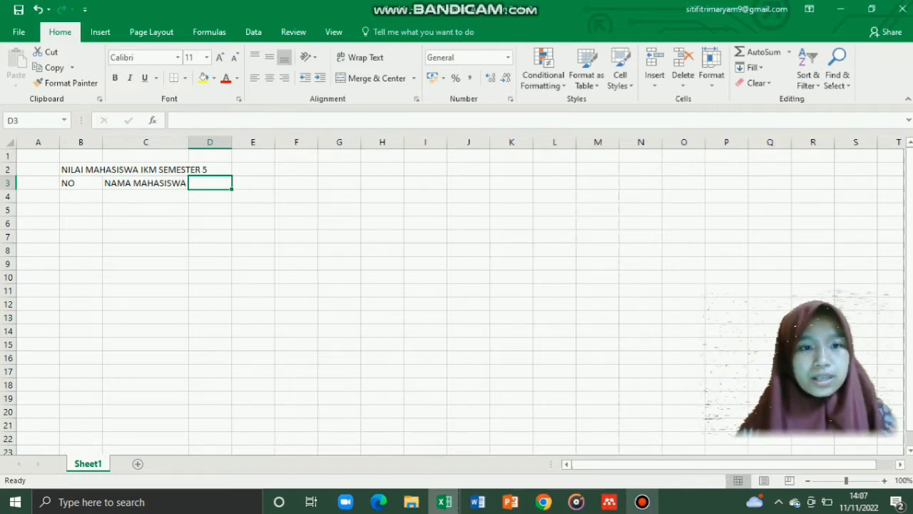
{"action": "type", "text": "RENVAL"}
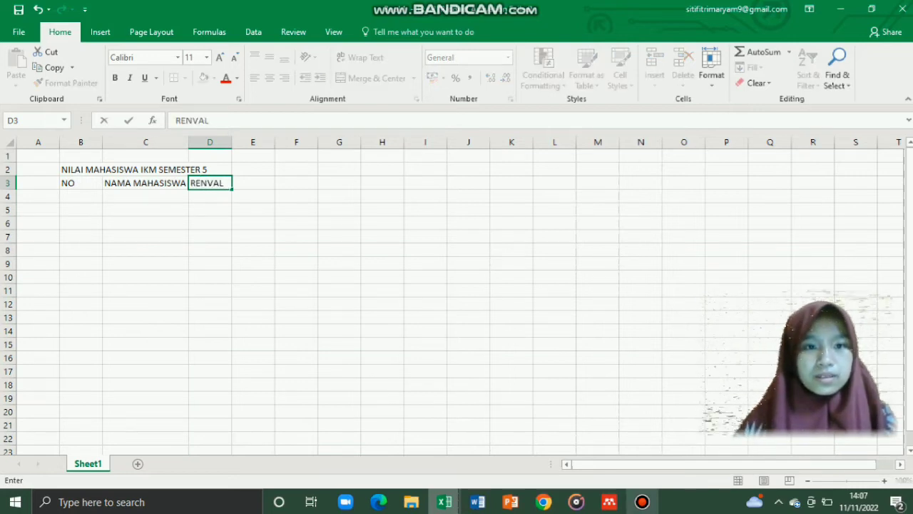
{"action": "key", "text": "Tab"}
{"action": "type", "text": "MSDM"}
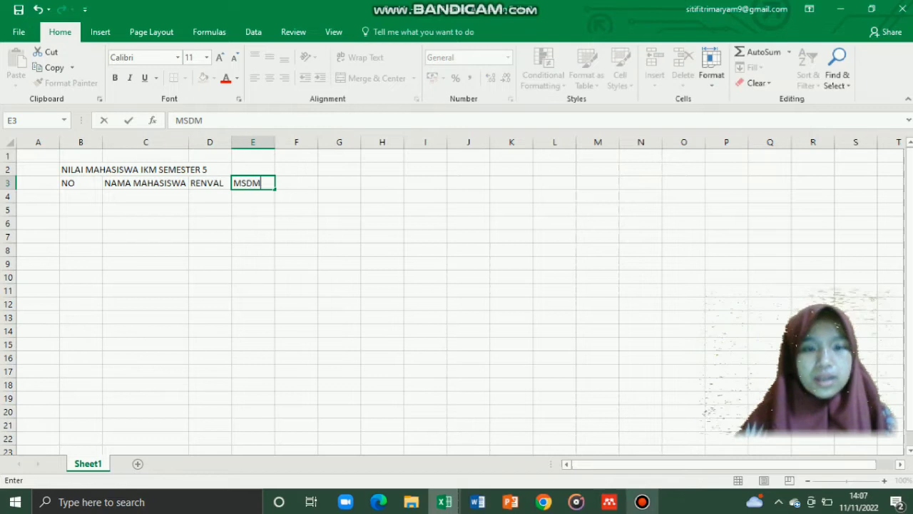
{"action": "key", "text": "Tab"}
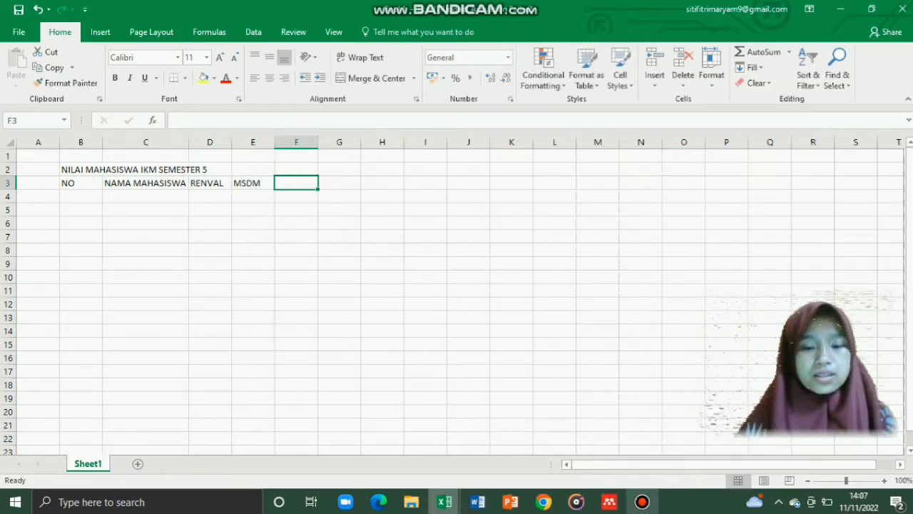
Step: Enter the F3 header as 'NILA RATA-RATA' and widen column F to fit it
{"action": "type", "text": "NILAI-"}
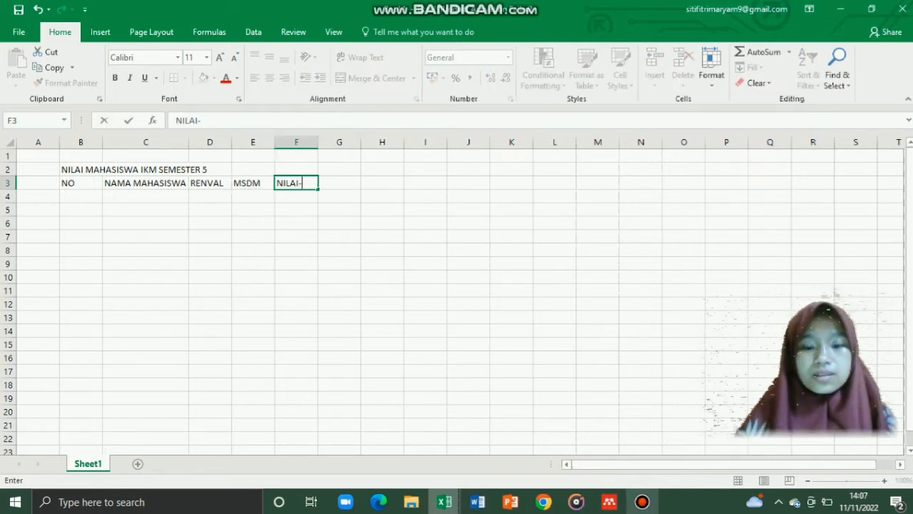
{"action": "type", "text": "RATA"}
{"action": "type", "text": "-"}
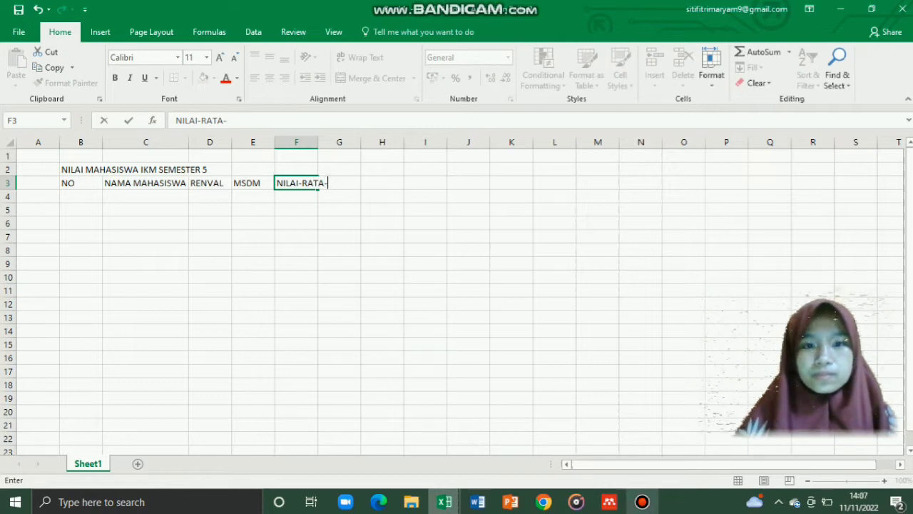
{"action": "key", "text": "BackSpace"}
{"action": "key", "text": "BackSpace"}
{"action": "key", "text": "BackSpace"}
{"action": "key", "text": "BackSpace"}
{"action": "key", "text": "BackSpace"}
{"action": "key", "text": "BackSpace"}
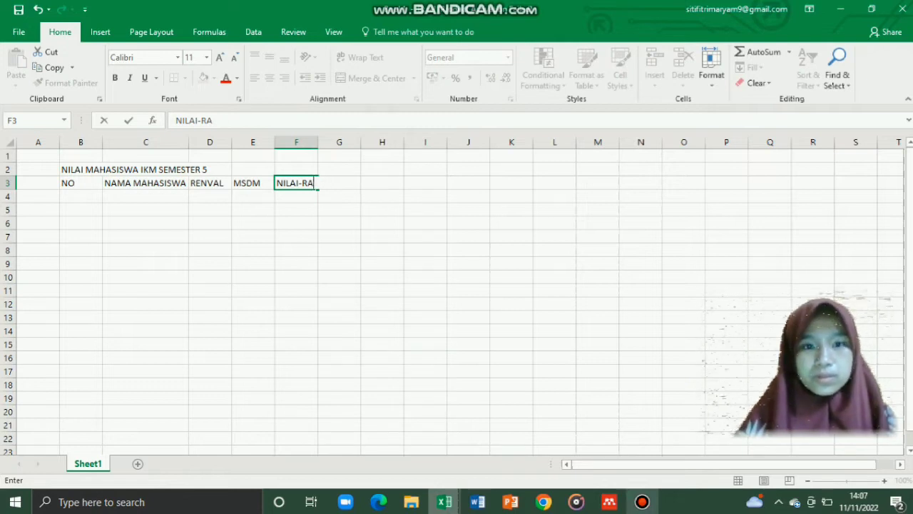
{"action": "type", "text": "RATA"}
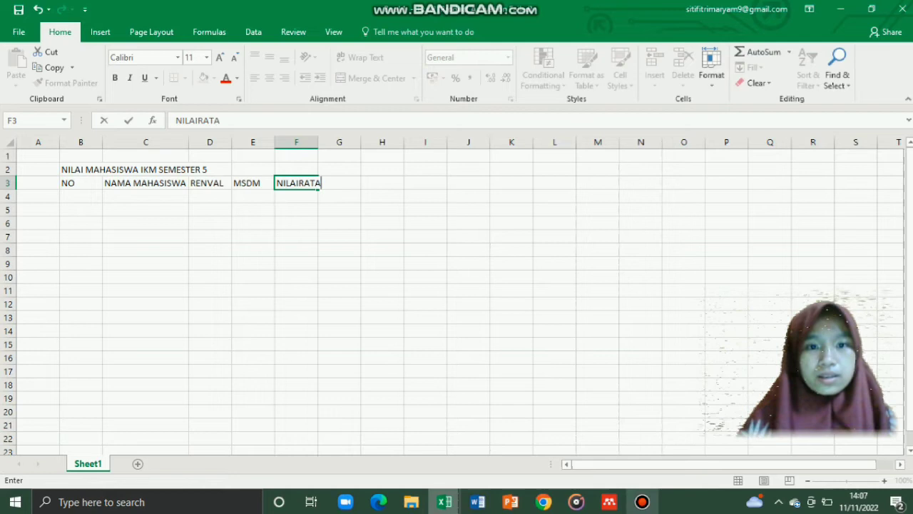
{"action": "type", "text": "-RATA"}
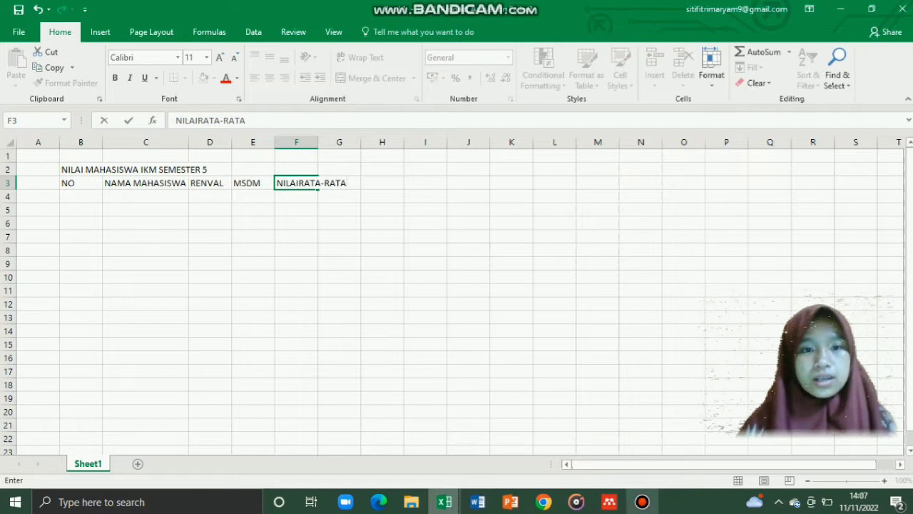
{"action": "left_click", "coordinate": [299, 183]}
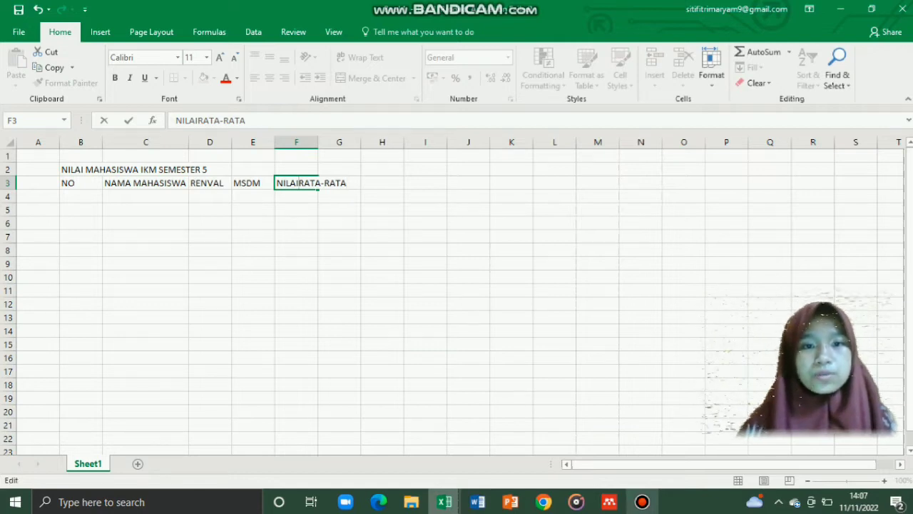
{"action": "key", "text": "BackSpace"}
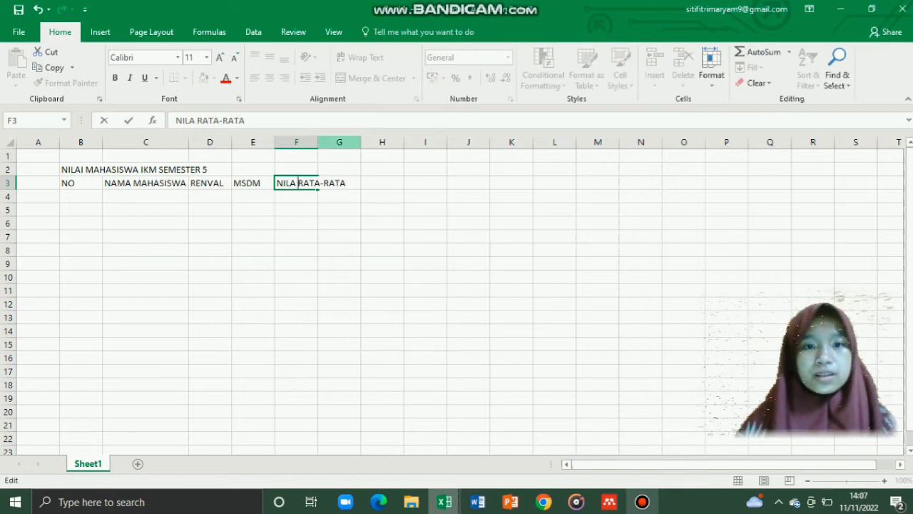
{"action": "left_click", "coordinate": [328, 142]}
{"action": "left_click_drag", "start_coordinate": [318, 142], "coordinate": [318, 142]}
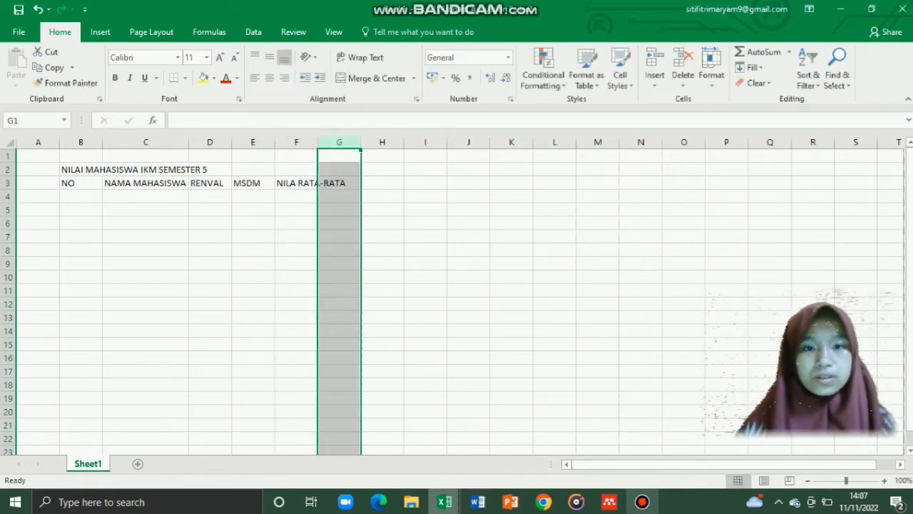
{"action": "left_click", "coordinate": [296, 183]}
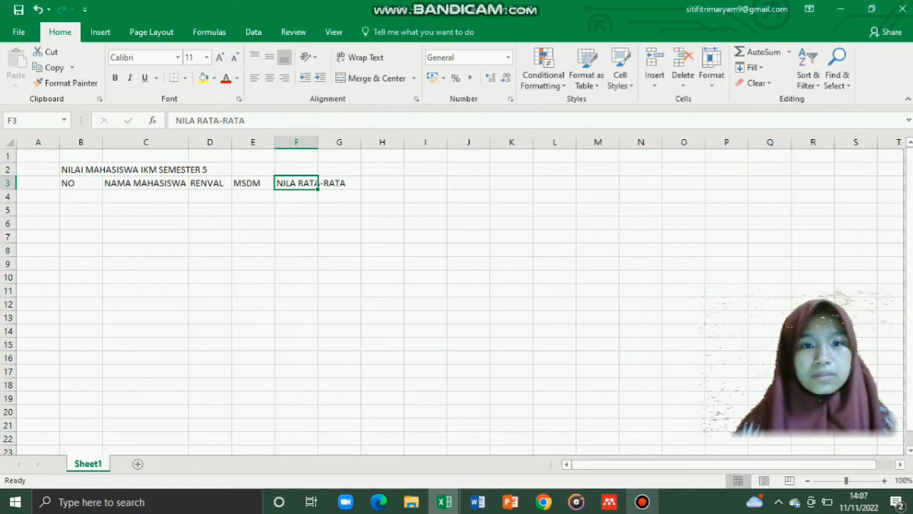
{"action": "left_click_drag", "start_coordinate": [319, 142], "coordinate": [362, 141]}
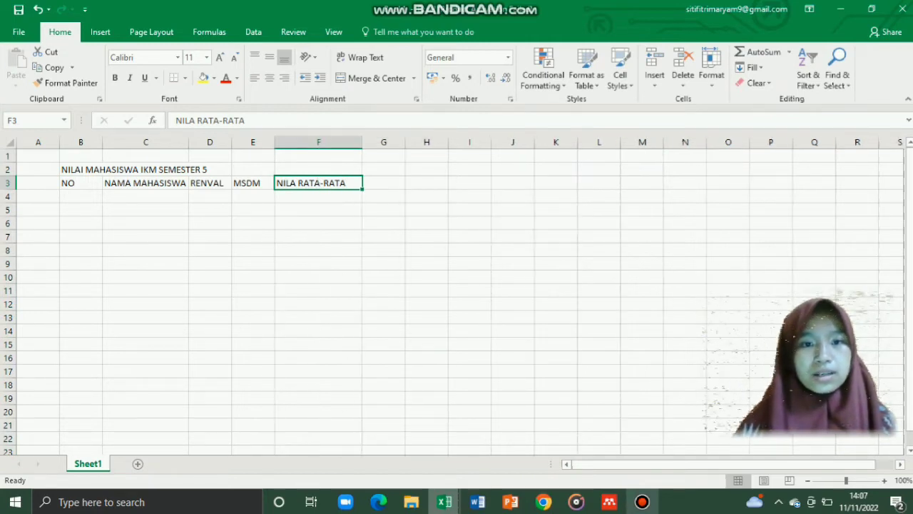
Step: Number the rows 1 to 5 in B4:B8, correcting the wrong 5 in B7 to 4
{"action": "left_click", "coordinate": [81, 196]}
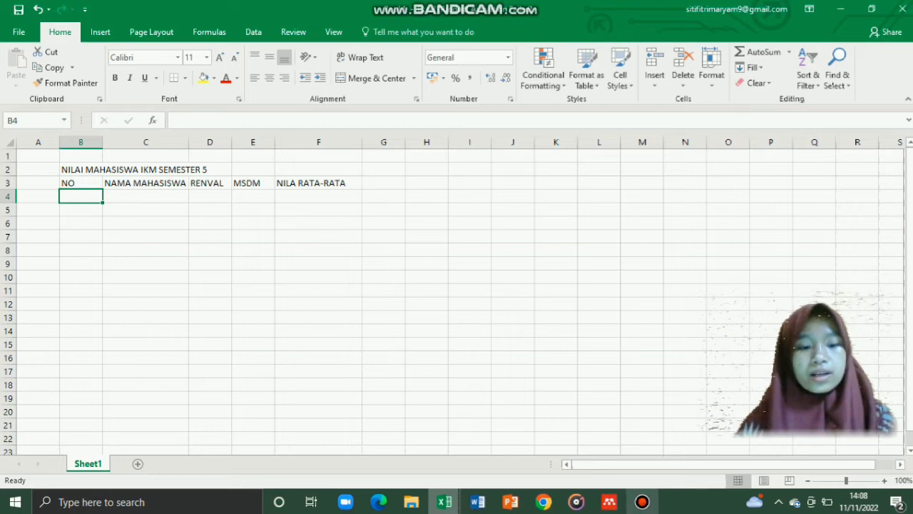
{"action": "type", "text": "1"}
{"action": "key", "text": "Return"}
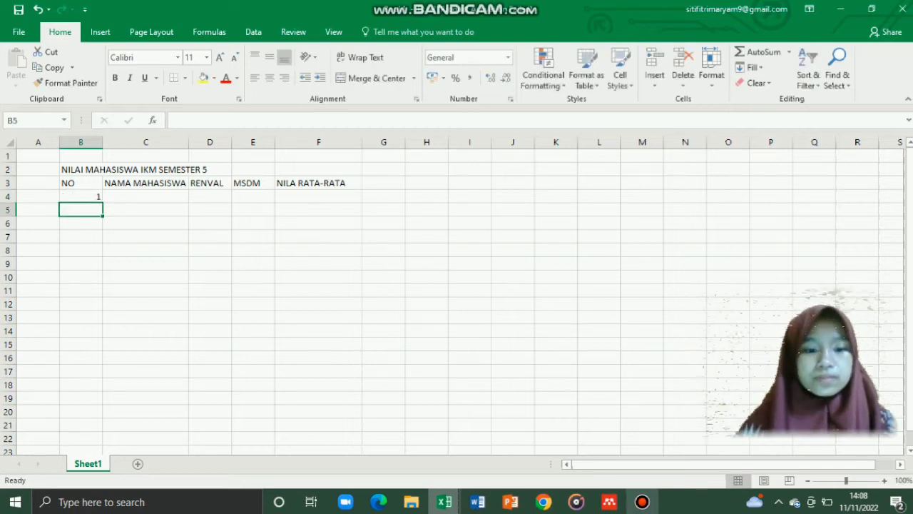
{"action": "type", "text": "2"}
{"action": "key", "text": "Return"}
{"action": "type", "text": "3"}
{"action": "key", "text": "Return"}
{"action": "type", "text": "5"}
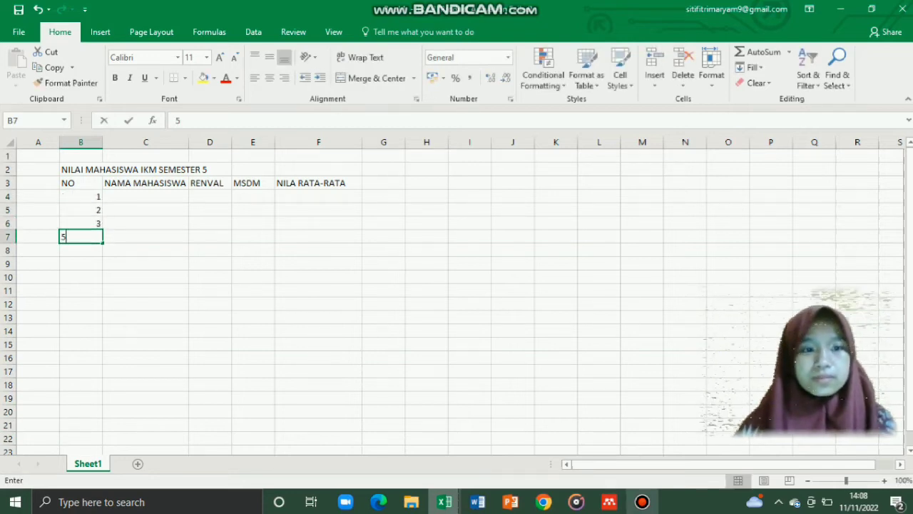
{"action": "left_click", "coordinate": [145, 196]}
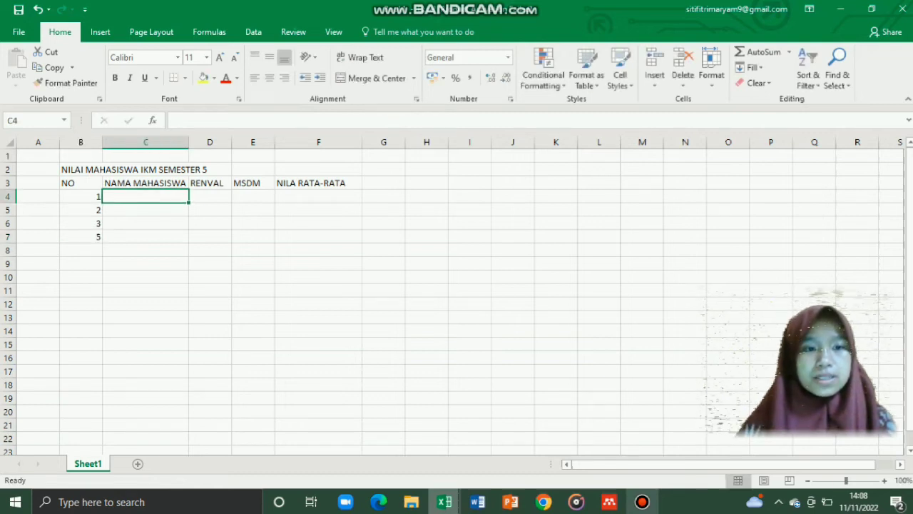
{"action": "left_click", "coordinate": [80, 237]}
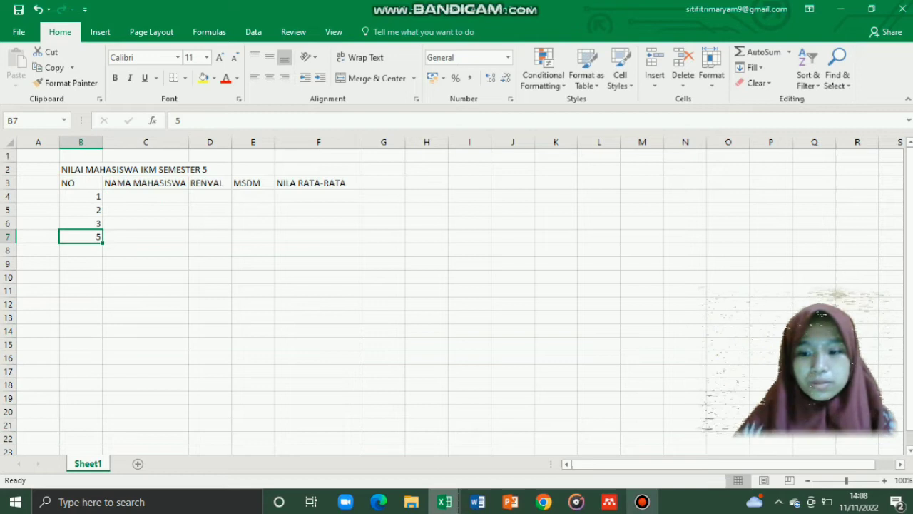
{"action": "key", "text": "BackSpace"}
{"action": "type", "text": "4"}
{"action": "key", "text": "Return"}
{"action": "type", "text": "5"}
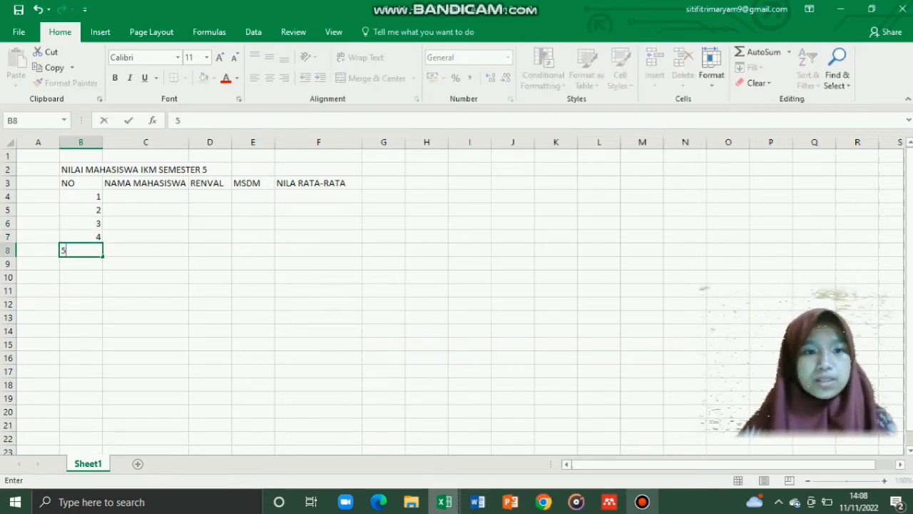
{"action": "left_click", "coordinate": [145, 196]}
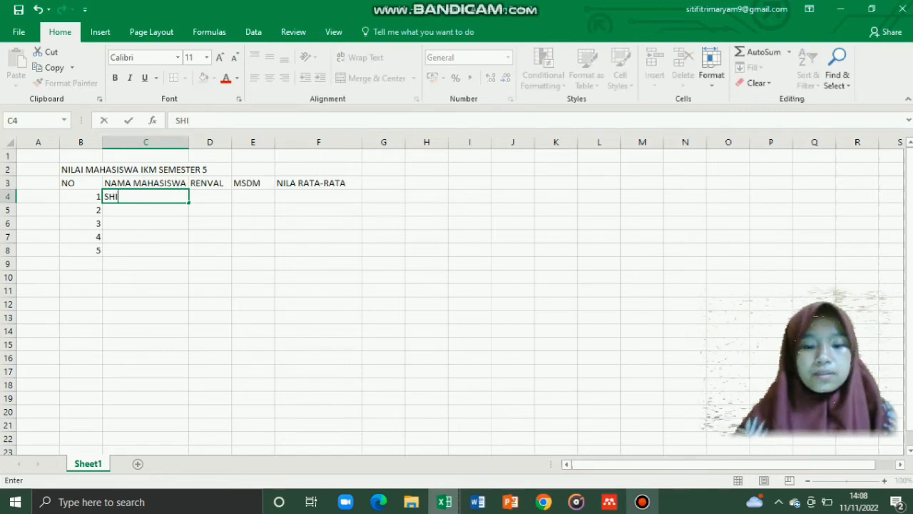
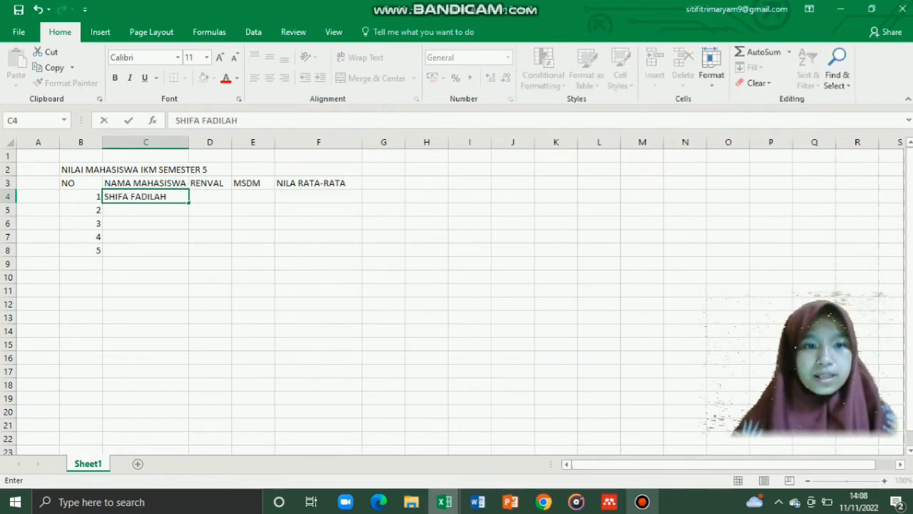
Step: Type the five students' names into C4:C8, fixing a typo in the fourth name
{"action": "key", "text": "Return"}
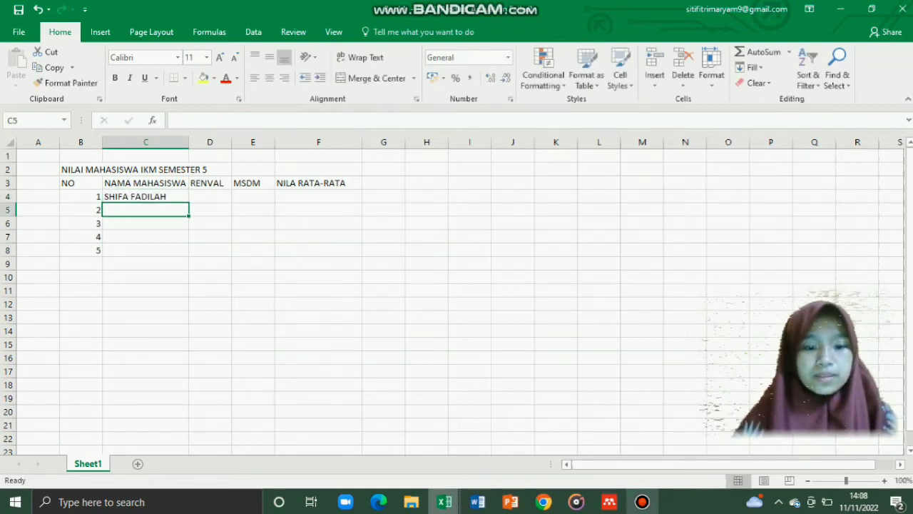
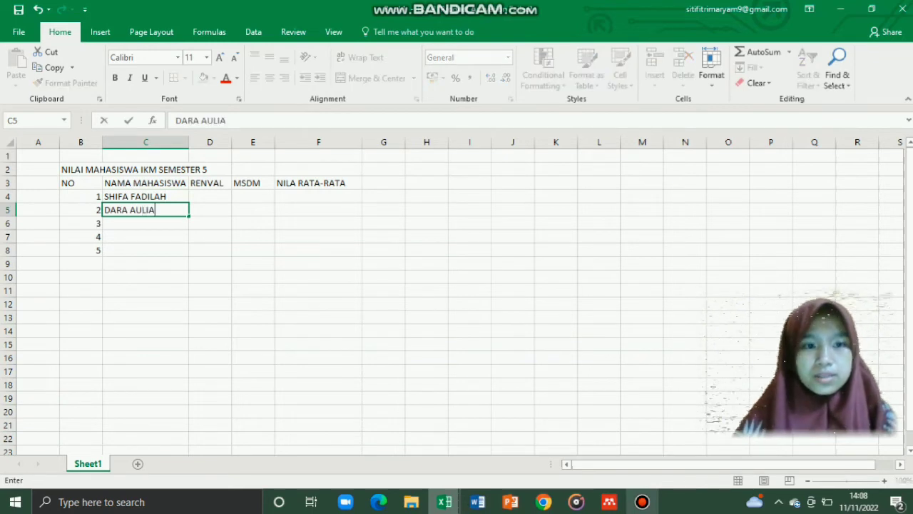
{"action": "key", "text": "Return"}
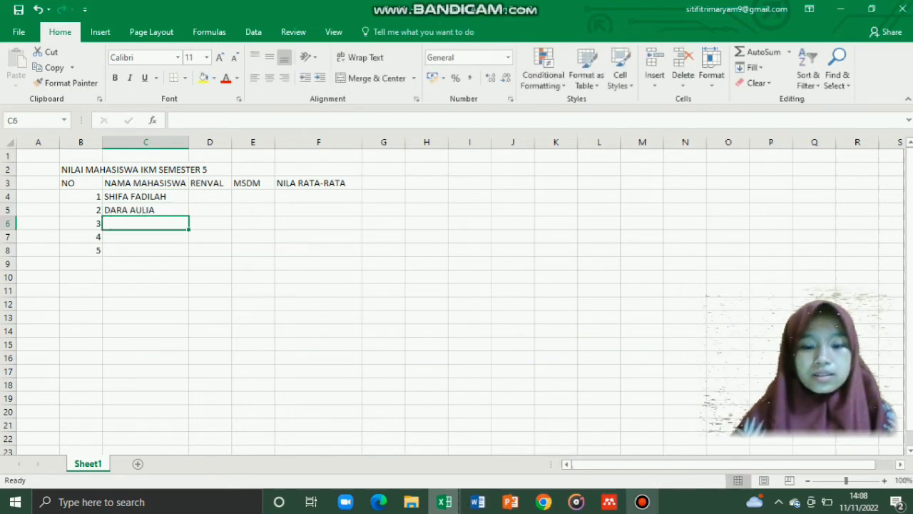
{"action": "key", "text": "Return"}
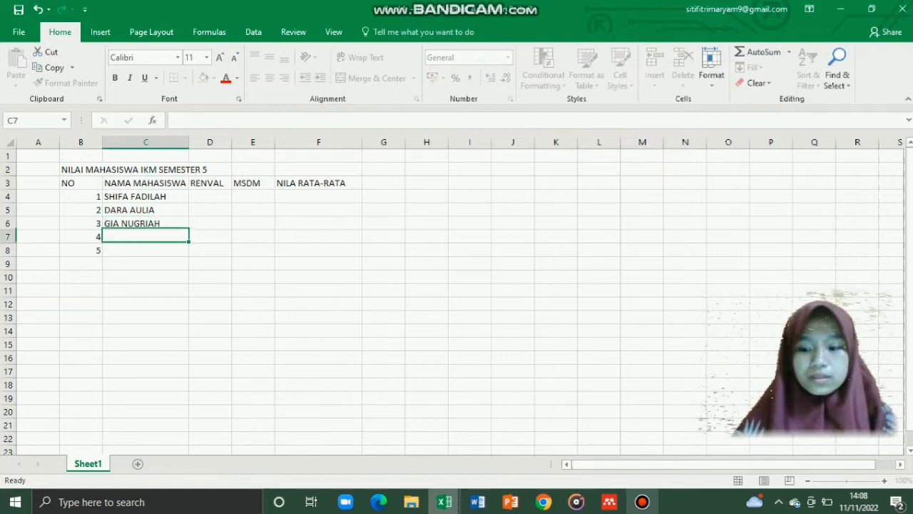
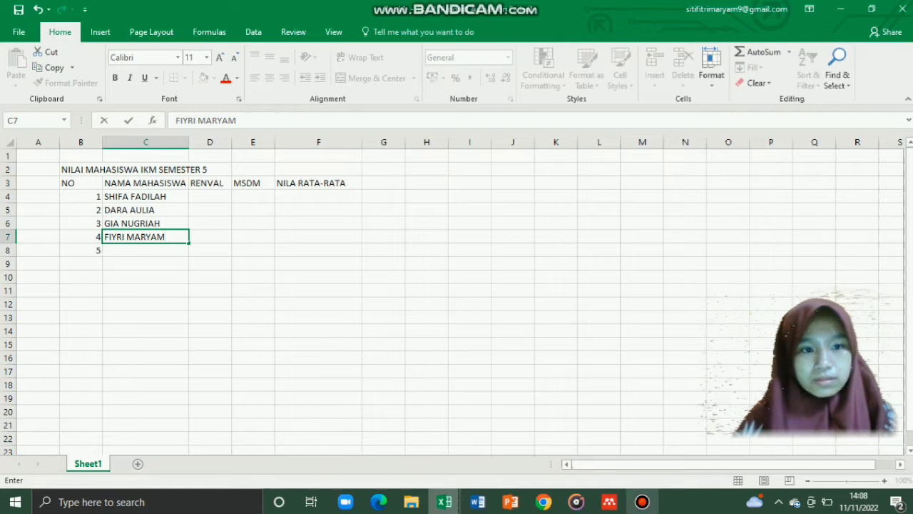
{"action": "key", "text": "Return"}
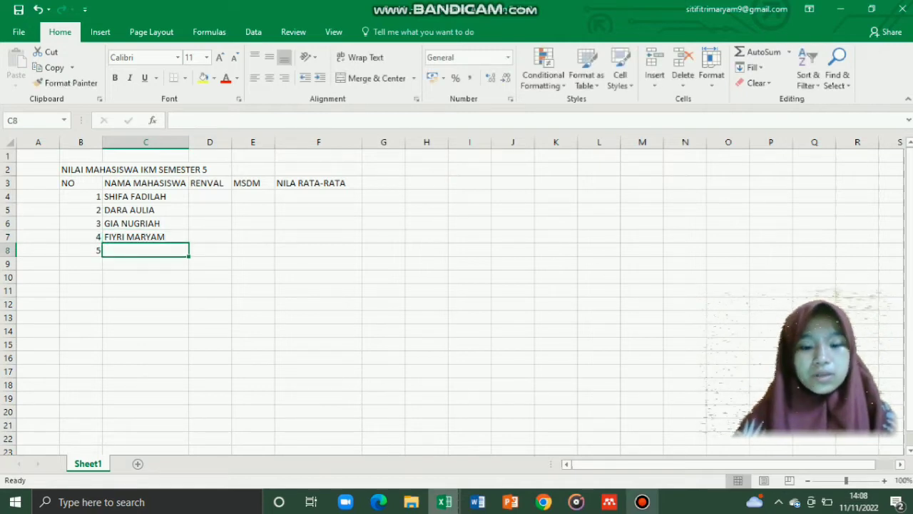
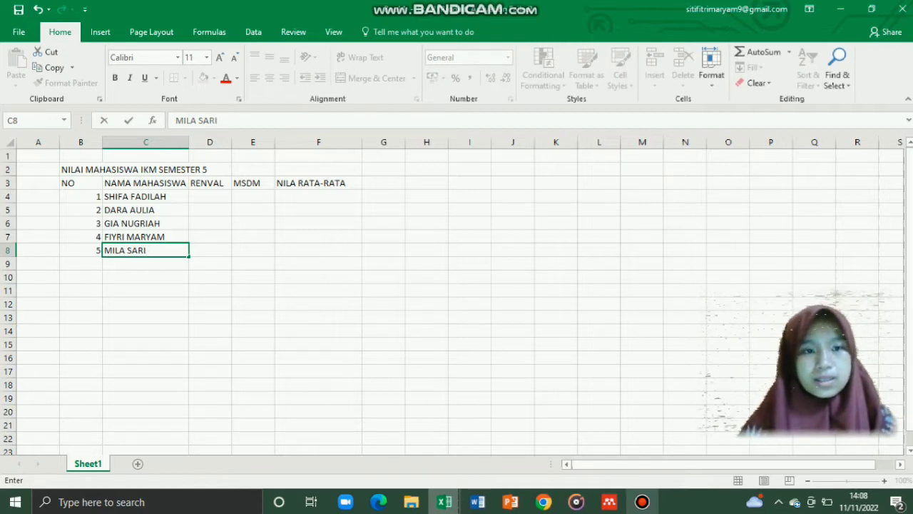
Step: Enter the RENVAL scores 90, 80, 90, 70, 60 in D4:D8
{"action": "left_click", "coordinate": [210, 196]}
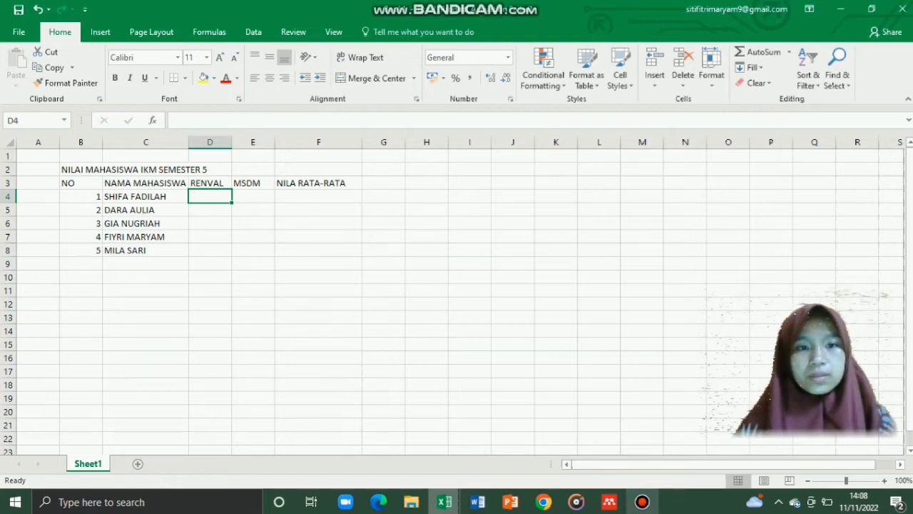
{"action": "type", "text": "90"}
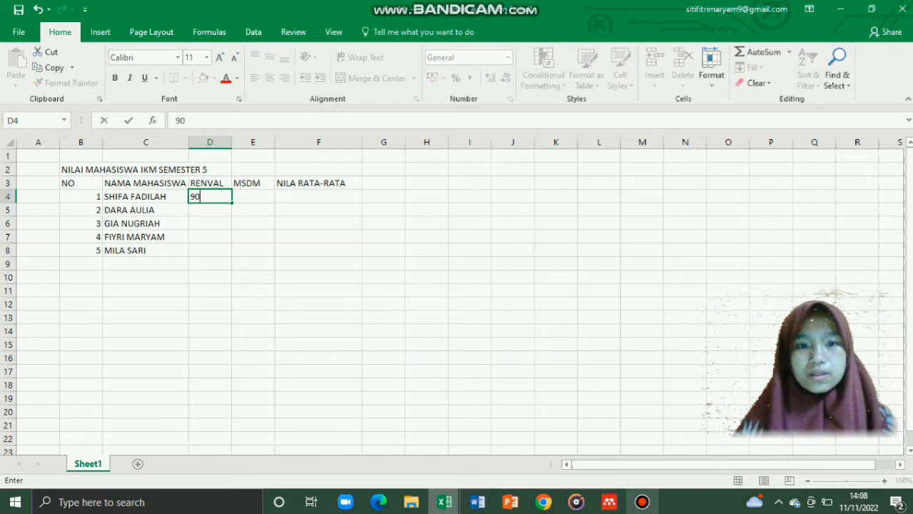
{"action": "key", "text": "Return"}
{"action": "type", "text": "80"}
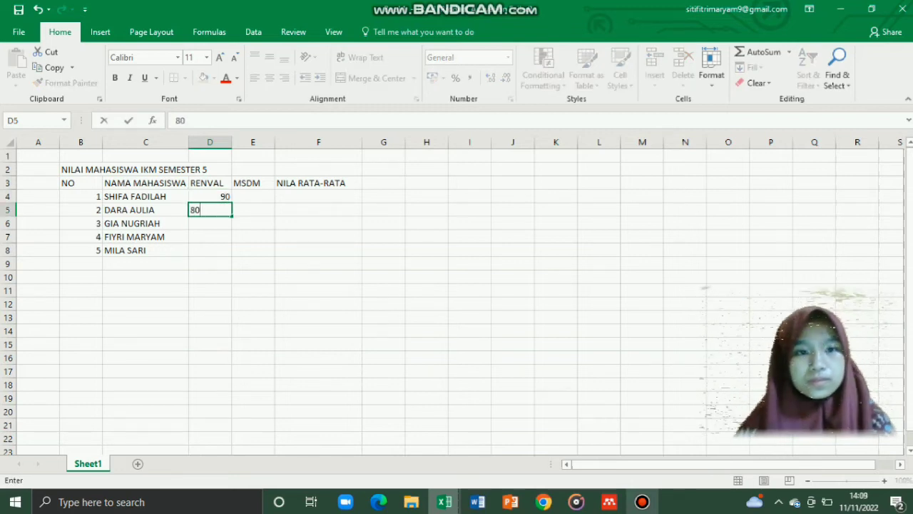
{"action": "key", "text": "Return"}
{"action": "type", "text": "90"}
{"action": "key", "text": "Return"}
{"action": "type", "text": "70"}
{"action": "key", "text": "Return"}
{"action": "type", "text": "60"}
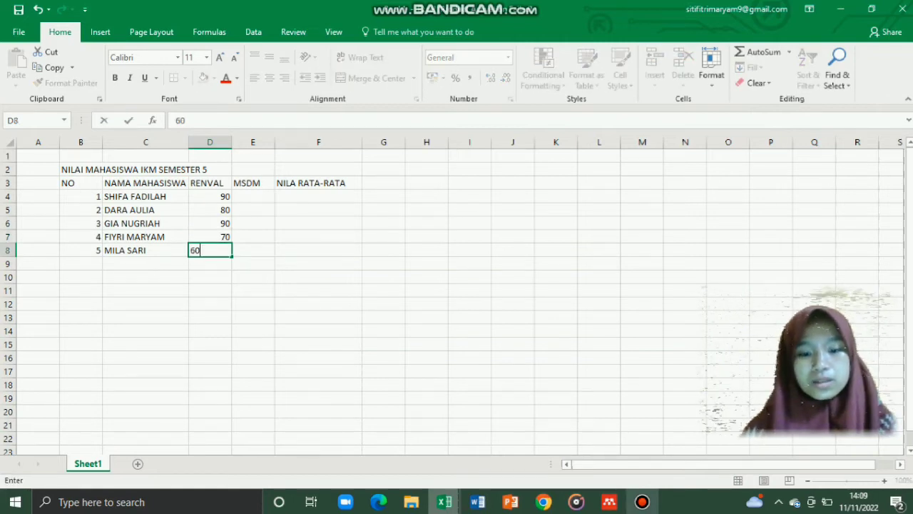
{"action": "left_click", "coordinate": [254, 197]}
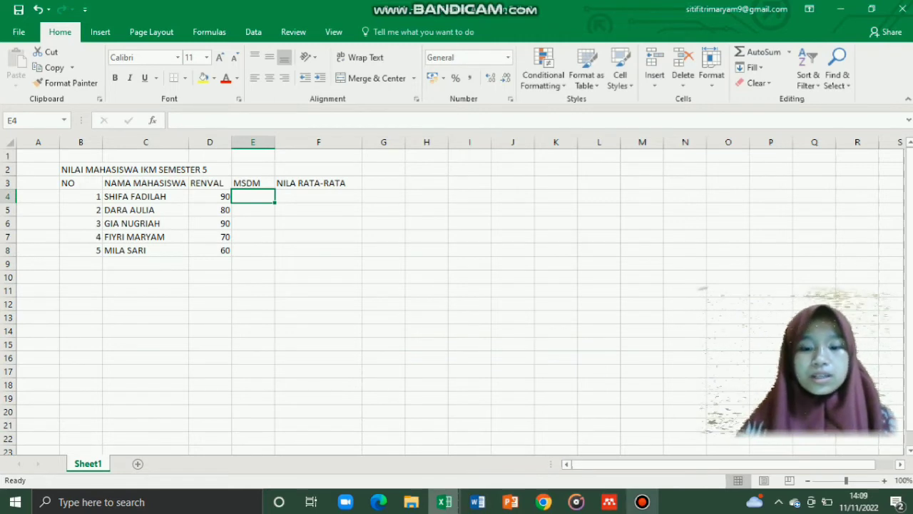
Step: Enter the MSDM scores 80, 70, 85, 90, 80 in E4:E8
{"action": "type", "text": "80"}
{"action": "key", "text": "Return"}
{"action": "type", "text": "70"}
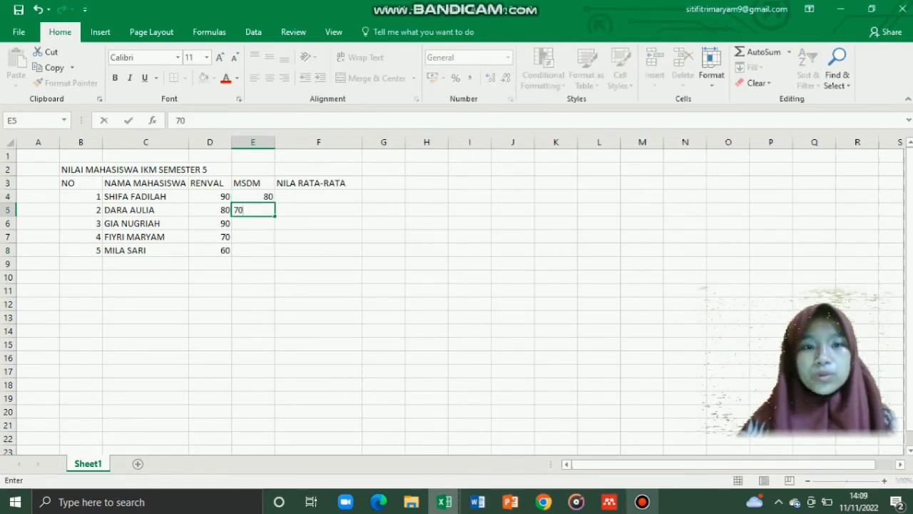
{"action": "key", "text": "Return"}
{"action": "type", "text": "85"}
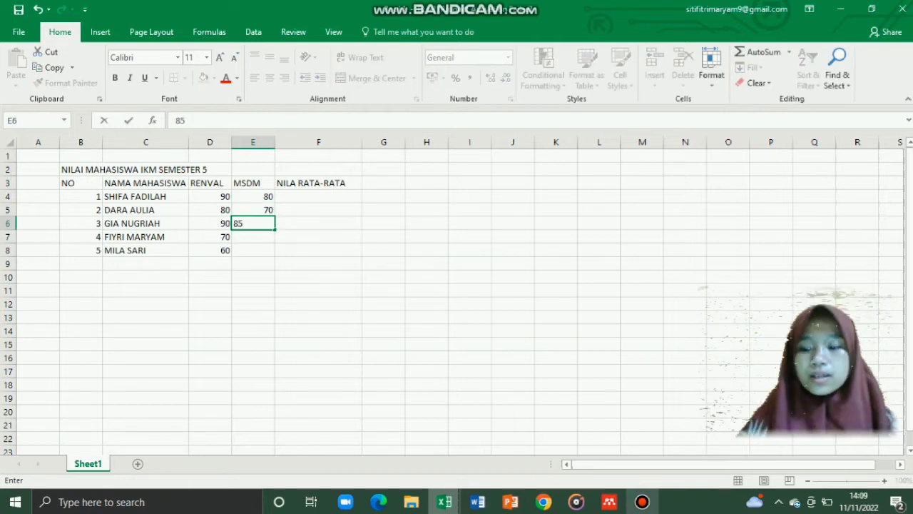
{"action": "key", "text": "Return"}
{"action": "type", "text": "90"}
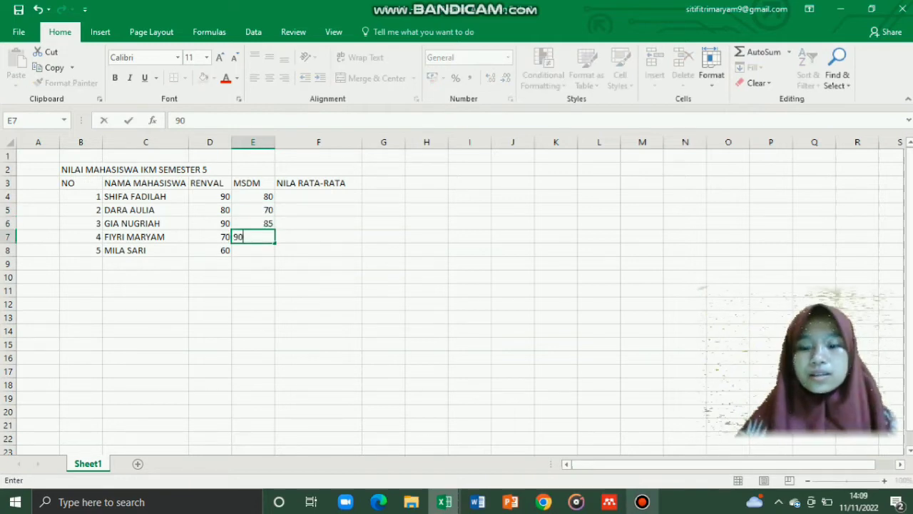
{"action": "key", "text": "Return"}
{"action": "type", "text": "80"}
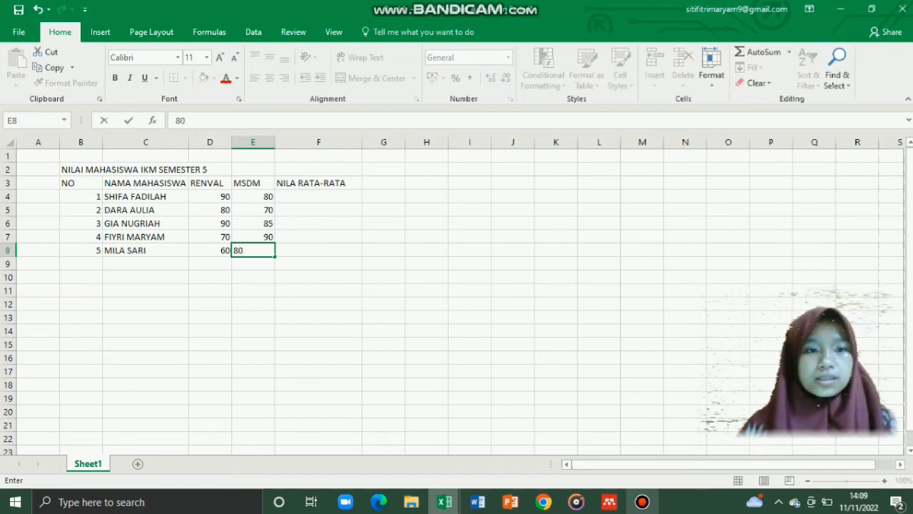
{"action": "left_click", "coordinate": [145, 264]}
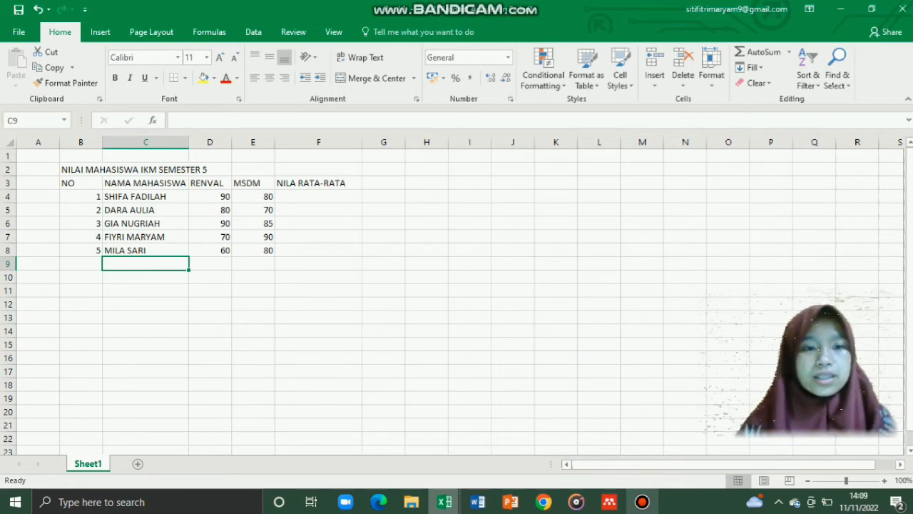
Step: Add the labels TERENDAH in C9 and TERTINGGI in C10
{"action": "type", "text": "TEREN"}
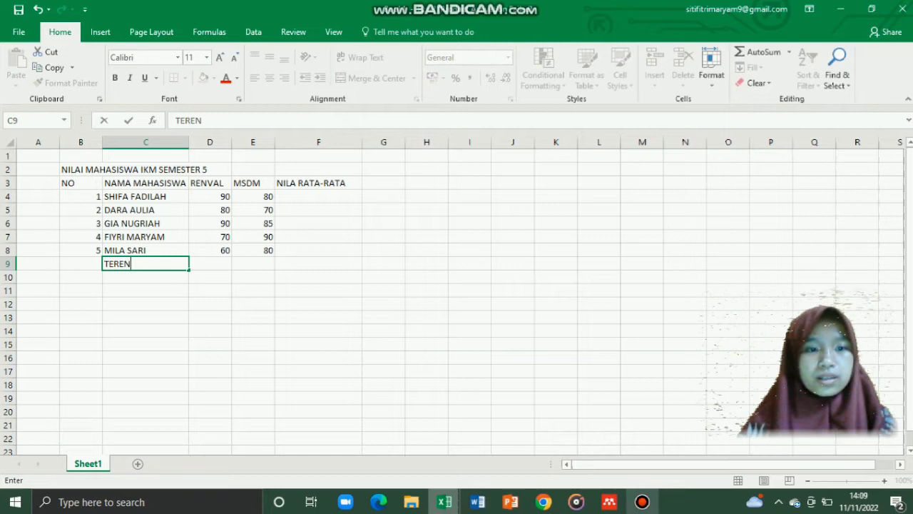
{"action": "type", "text": "DAH"}
{"action": "key", "text": "Return"}
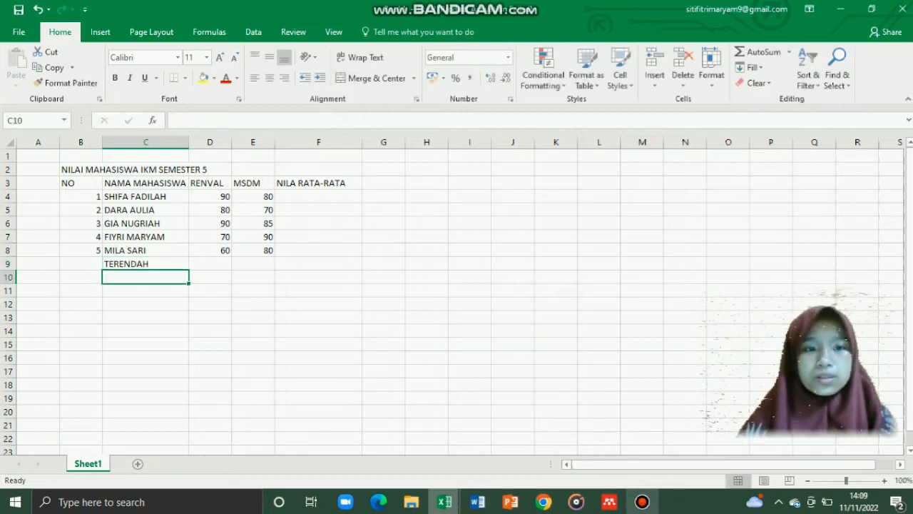
{"action": "type", "text": "TERTINGGI"}
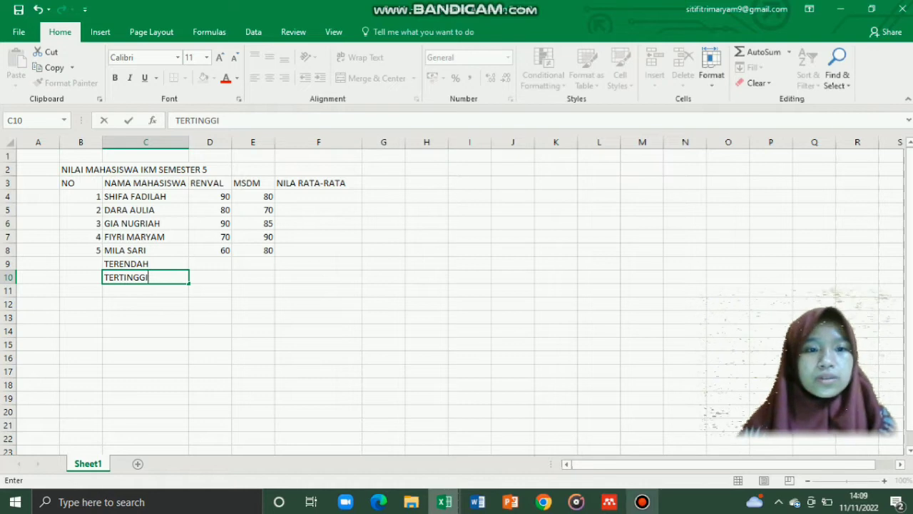
{"action": "left_click", "coordinate": [81, 184]}
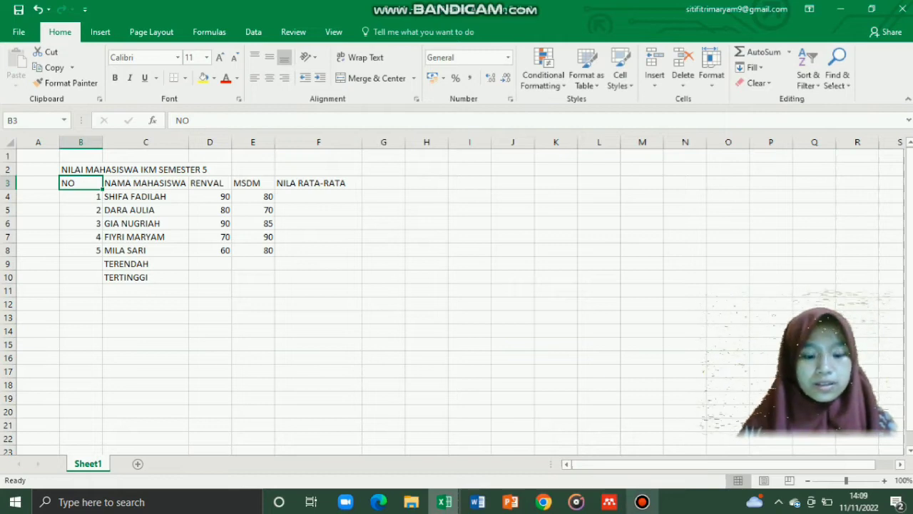
Step: Apply All Borders to B3:F10 and centre the table's contents
{"action": "left_click_drag", "start_coordinate": [81, 184], "coordinate": [319, 279]}
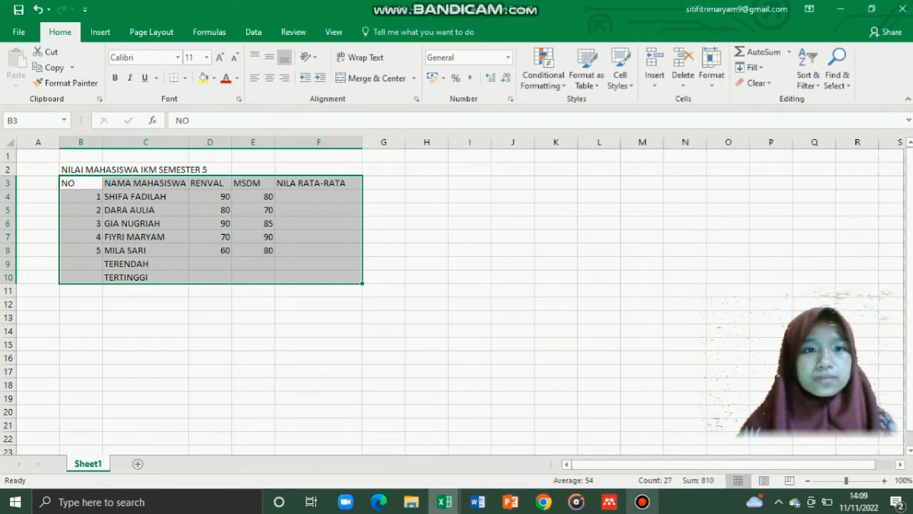
{"action": "left_click", "coordinate": [185, 78]}
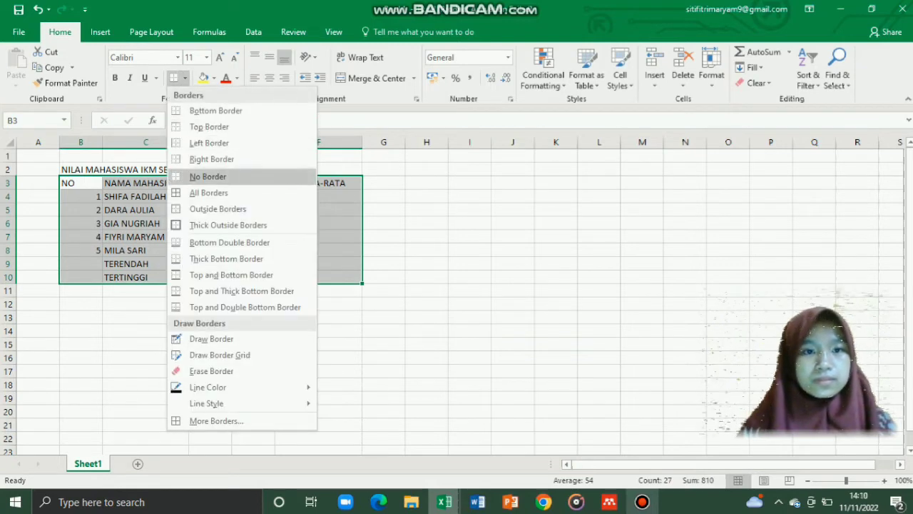
{"action": "left_click", "coordinate": [207, 194]}
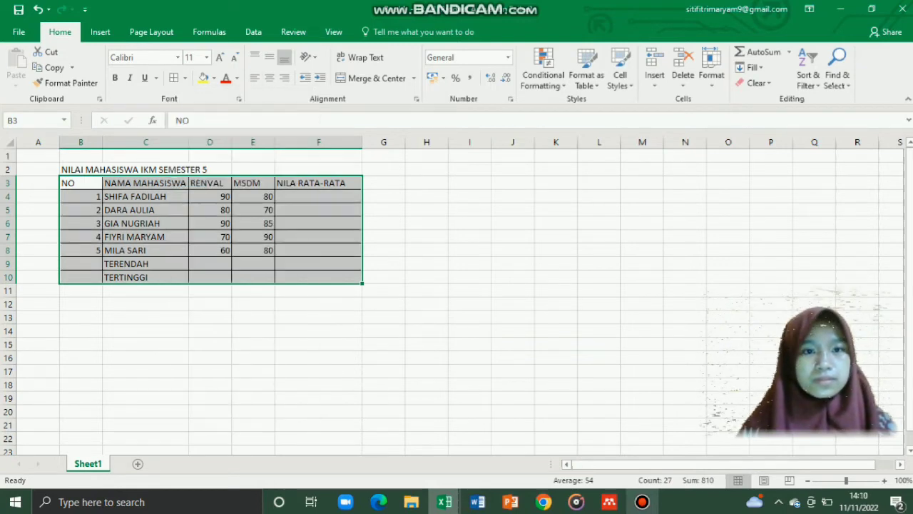
{"action": "left_click", "coordinate": [269, 78]}
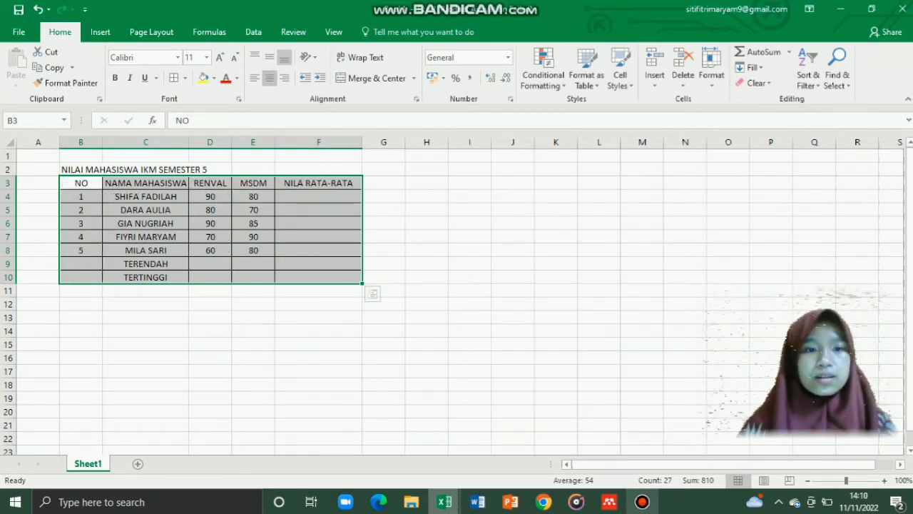
{"action": "left_click", "coordinate": [209, 290]}
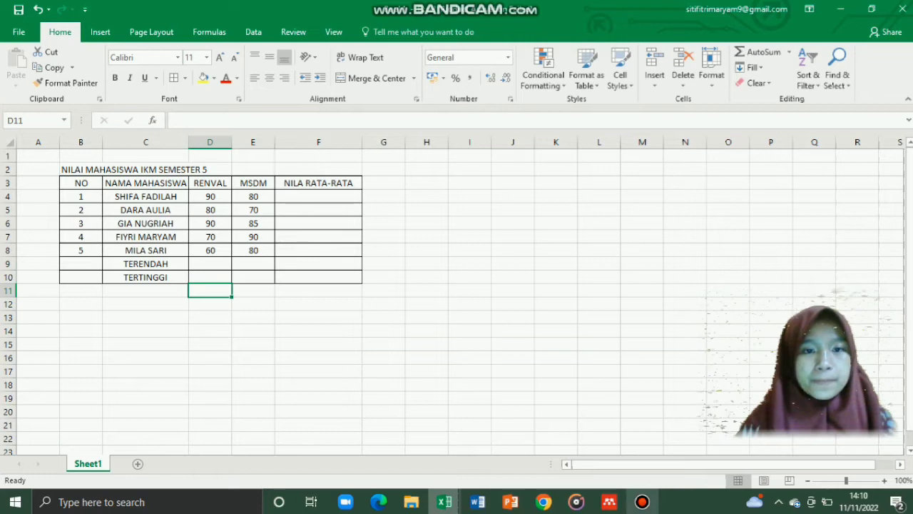
{"action": "left_click", "coordinate": [318, 196]}
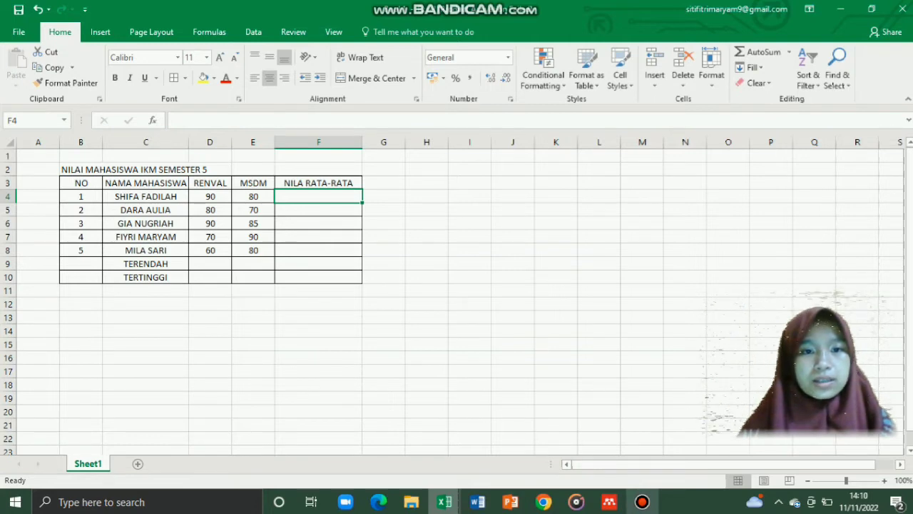
Step: Retype the F3 header as 'NILAI RATA-RATA'
{"action": "left_click", "coordinate": [318, 184]}
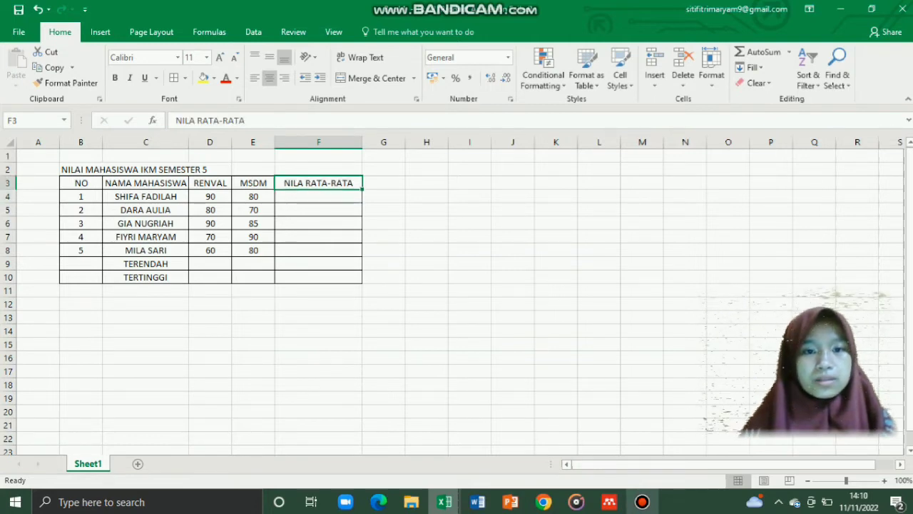
{"action": "key", "text": "BackSpace"}
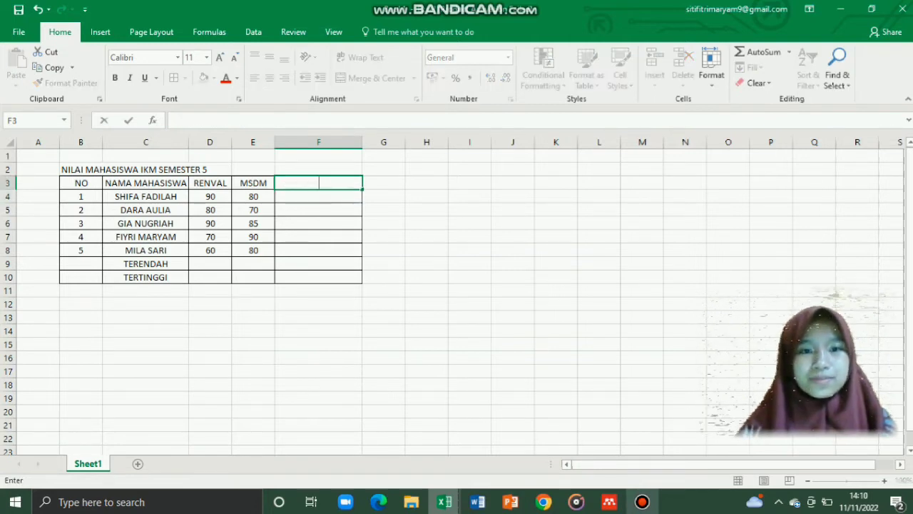
{"action": "type", "text": "NILAI "}
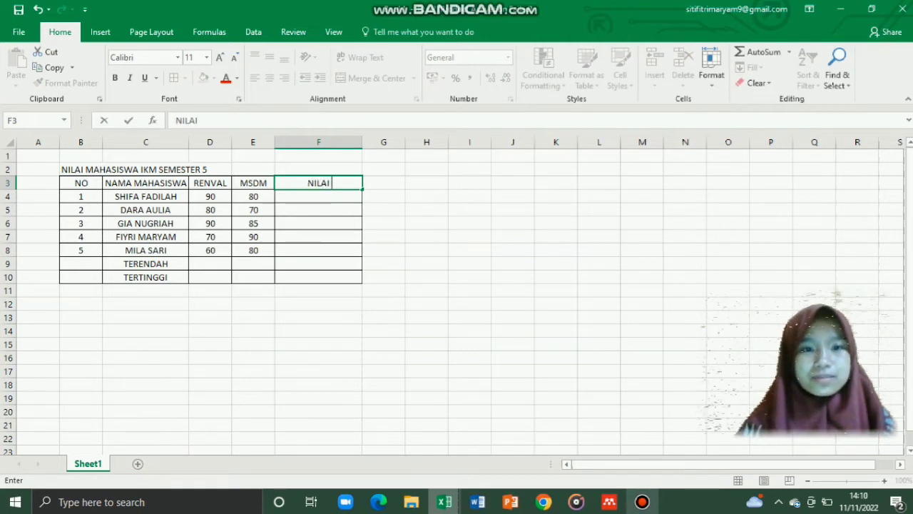
{"action": "type", "text": "RATA-RATA"}
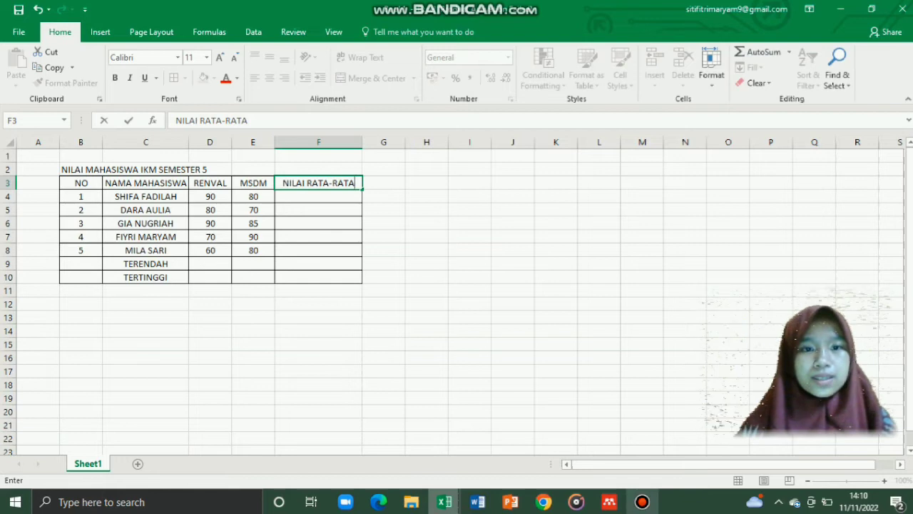
{"action": "key", "text": "Return"}
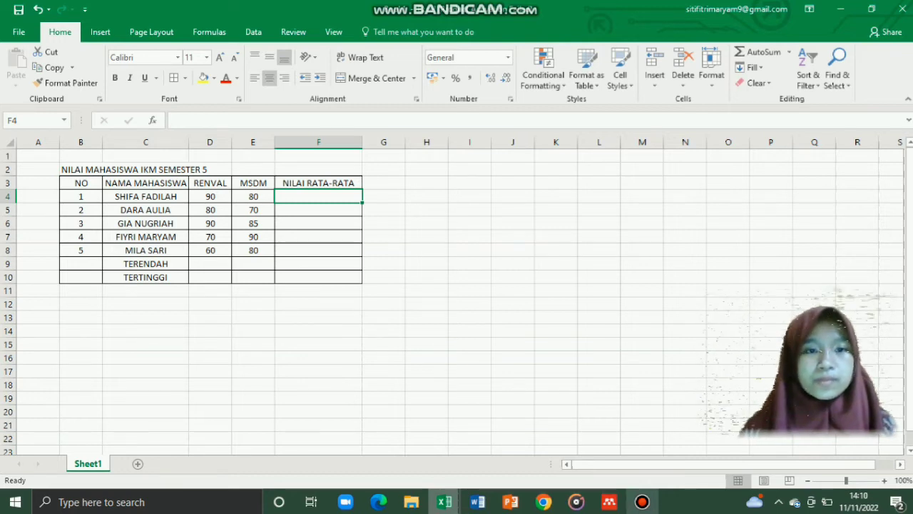
Step: Left-align the student names in C4:C8
{"action": "left_click_drag", "start_coordinate": [145, 196], "coordinate": [146, 250]}
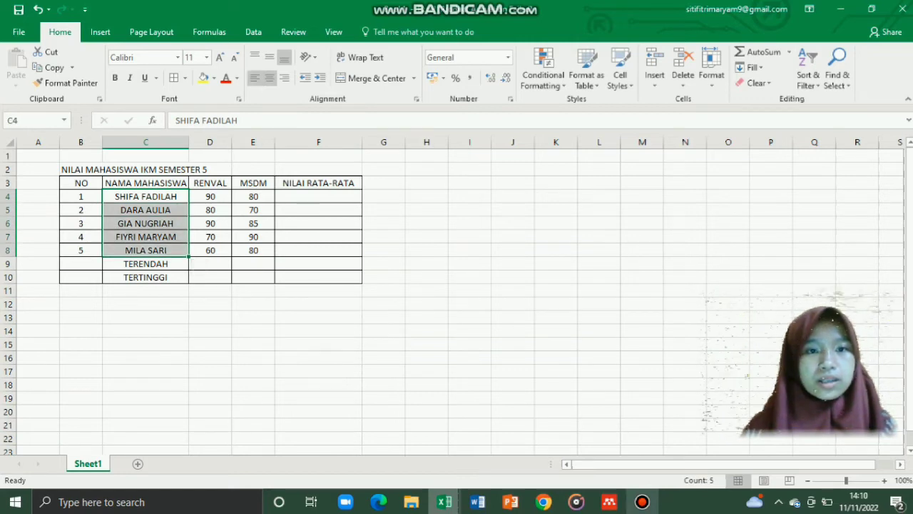
{"action": "left_click", "coordinate": [254, 78]}
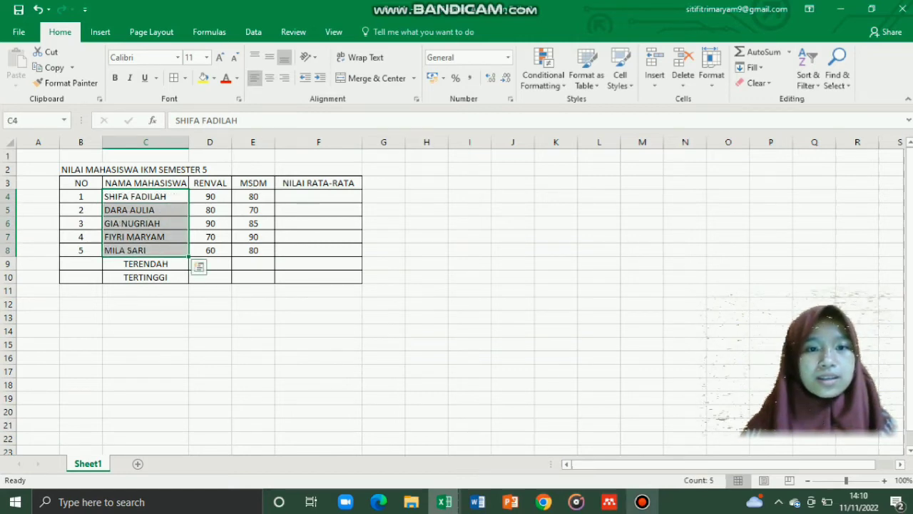
{"action": "left_click", "coordinate": [318, 196]}
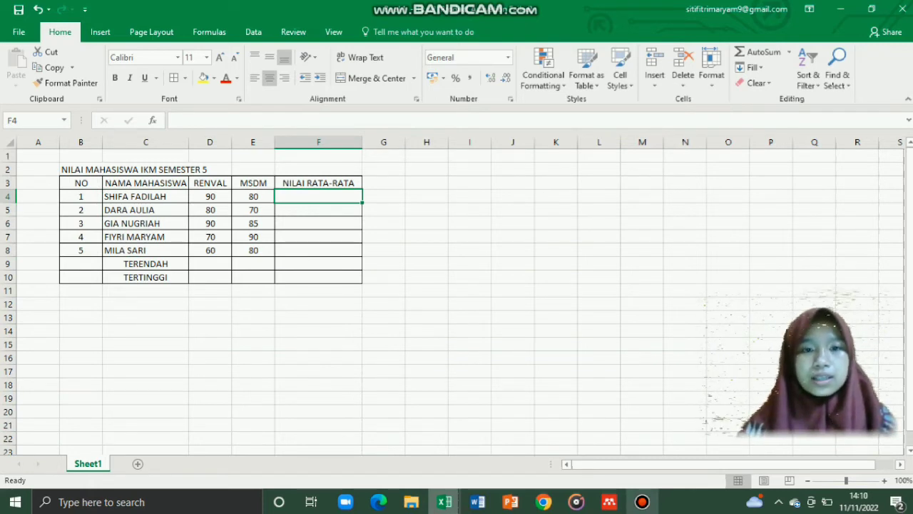
Step: Enter =AVERAGE(D4:E4) in F4 so the first student's average shows 85
{"action": "type", "text": "="}
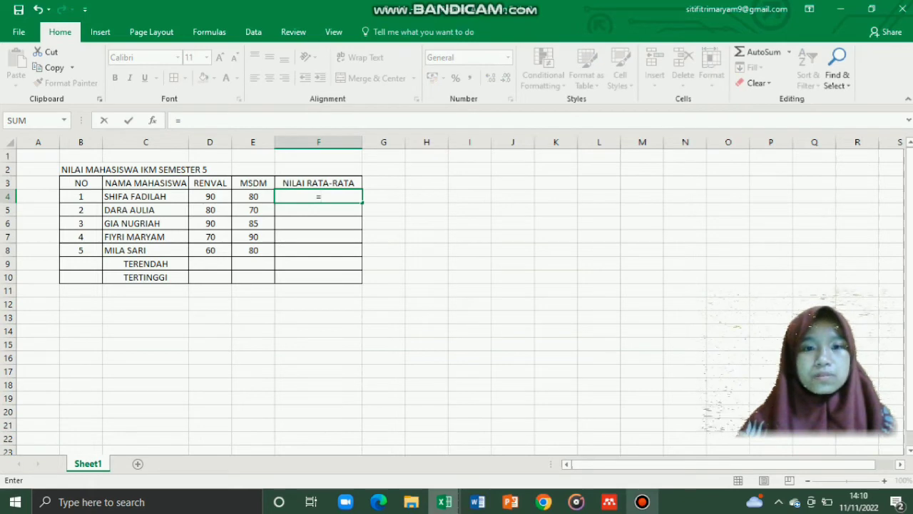
{"action": "type", "text": "AEVRAGE"}
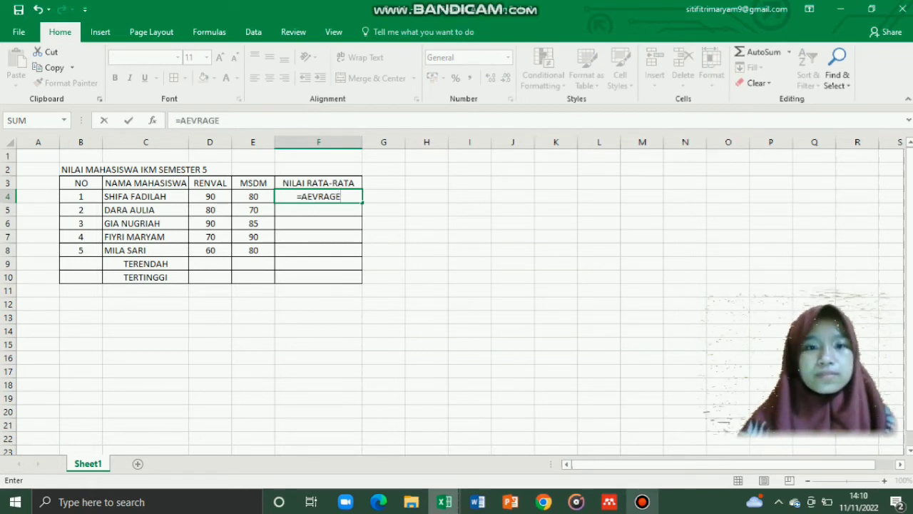
{"action": "type", "text": "("}
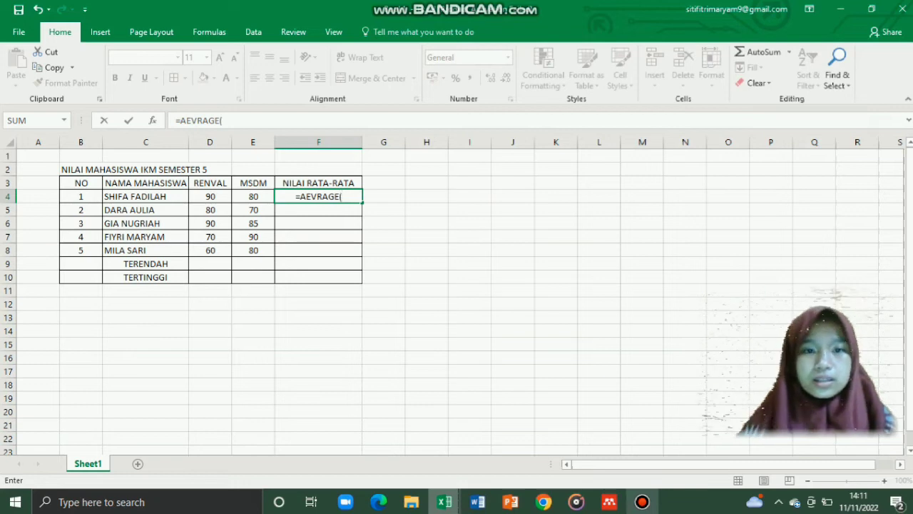
{"action": "key", "text": "BackSpace"}
{"action": "key", "text": "BackSpace"}
{"action": "key", "text": "BackSpace"}
{"action": "key", "text": "BackSpace"}
{"action": "key", "text": "BackSpace"}
{"action": "key", "text": "BackSpace"}
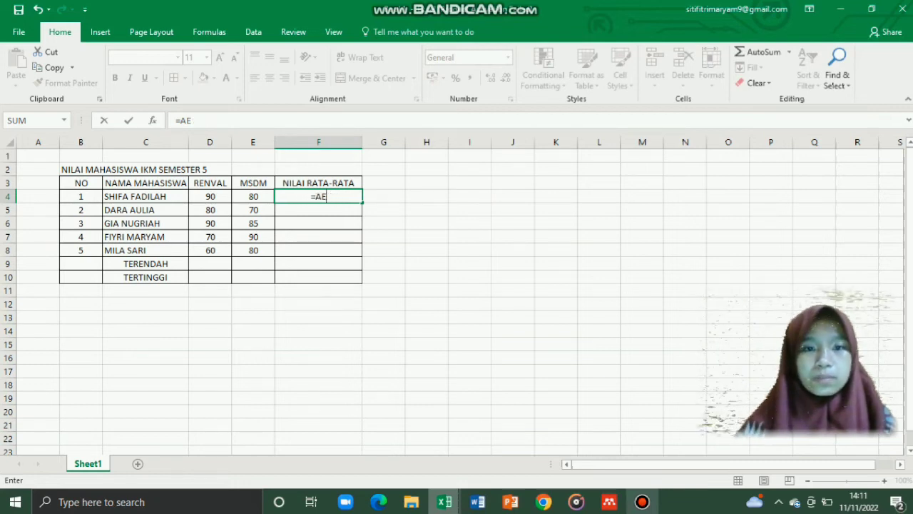
{"action": "key", "text": "BackSpace"}
{"action": "type", "text": "VERAGE"}
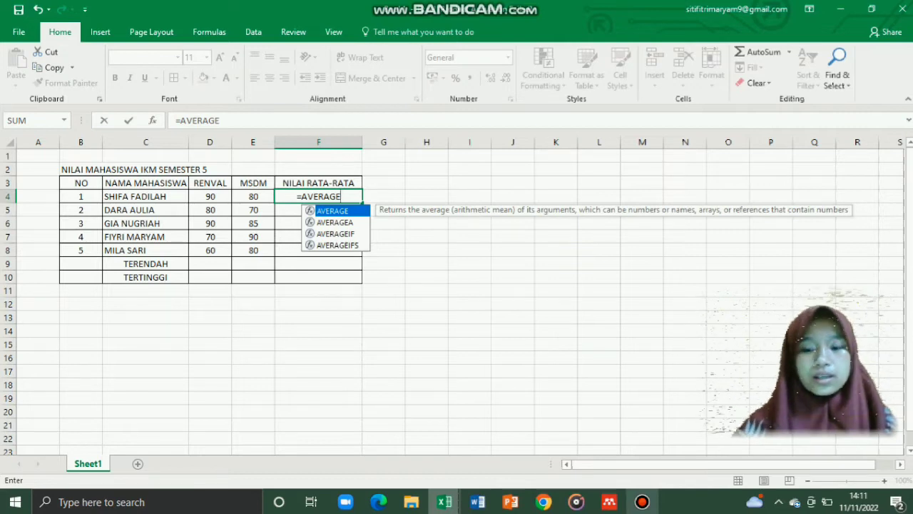
{"action": "type", "text": "("}
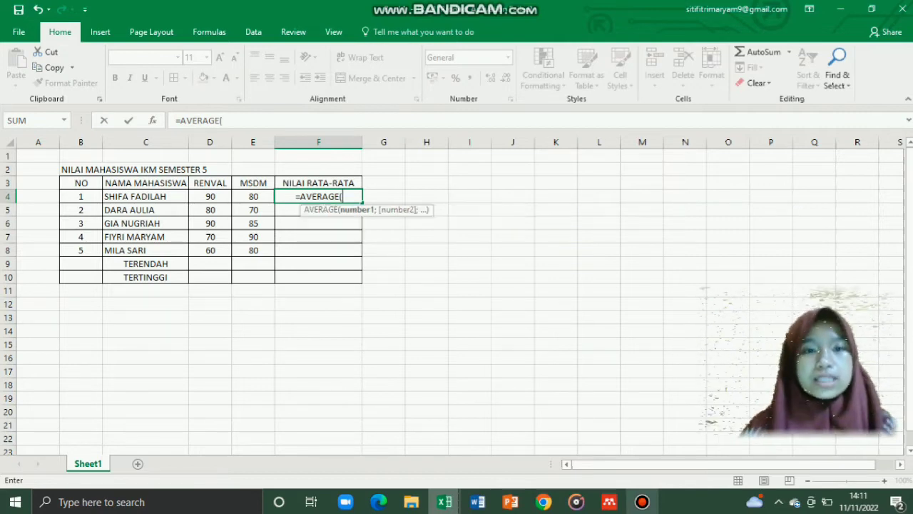
{"action": "left_click", "coordinate": [210, 197]}
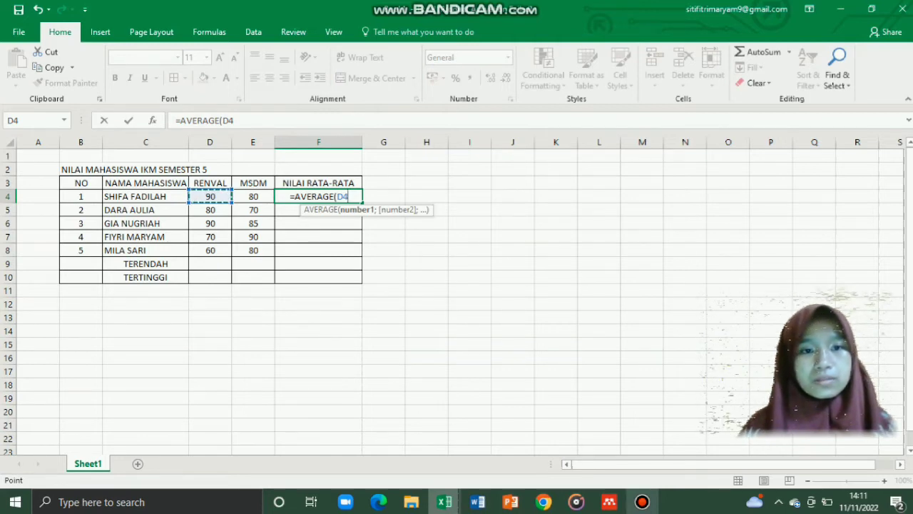
{"action": "key", "text": "shift+Right"}
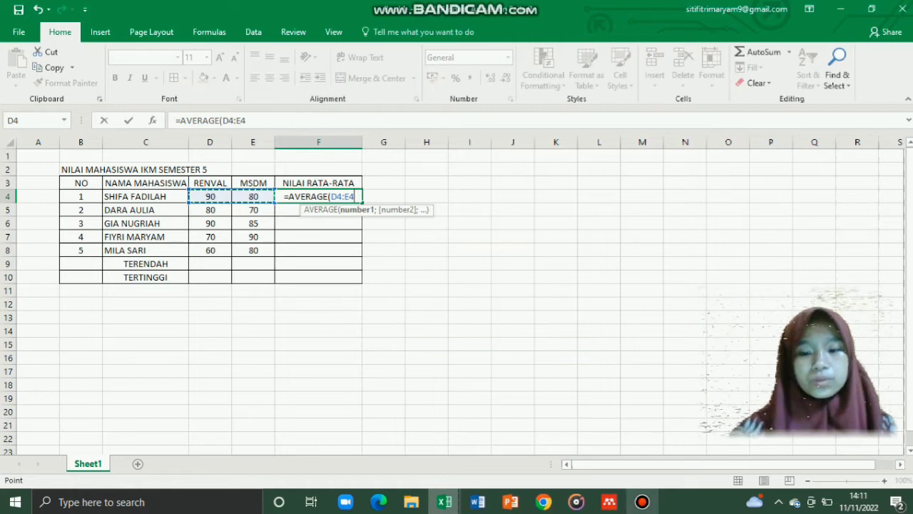
{"action": "type", "text": ")"}
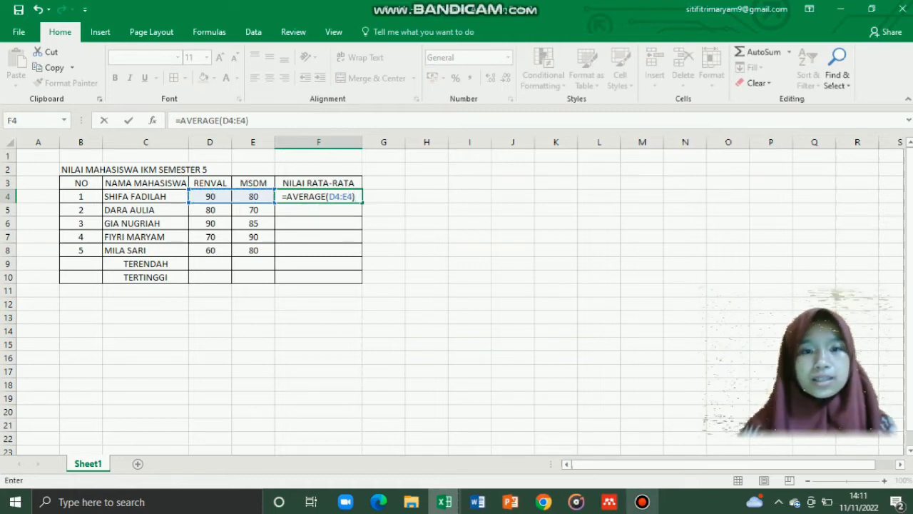
{"action": "key", "text": "Return"}
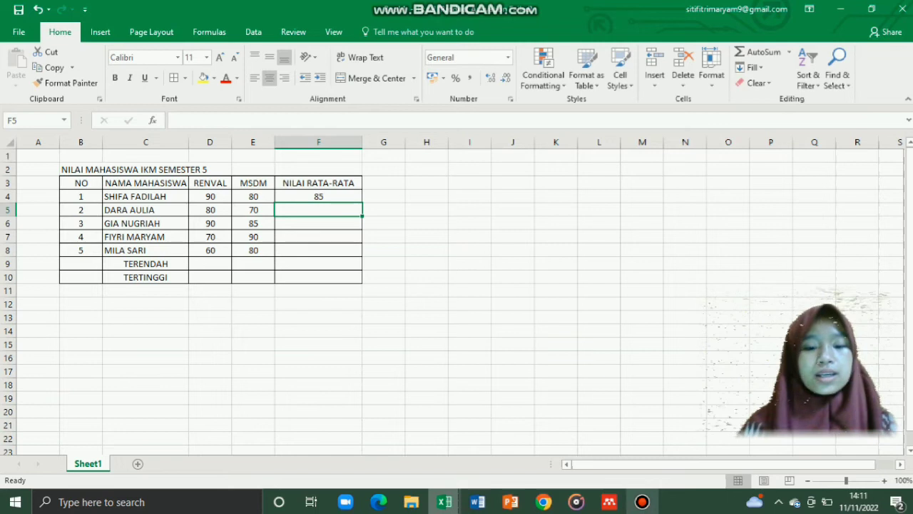
Step: Enter an AVERAGE formula over row 5's two scores in F5, giving 75
{"action": "type", "text": "="}
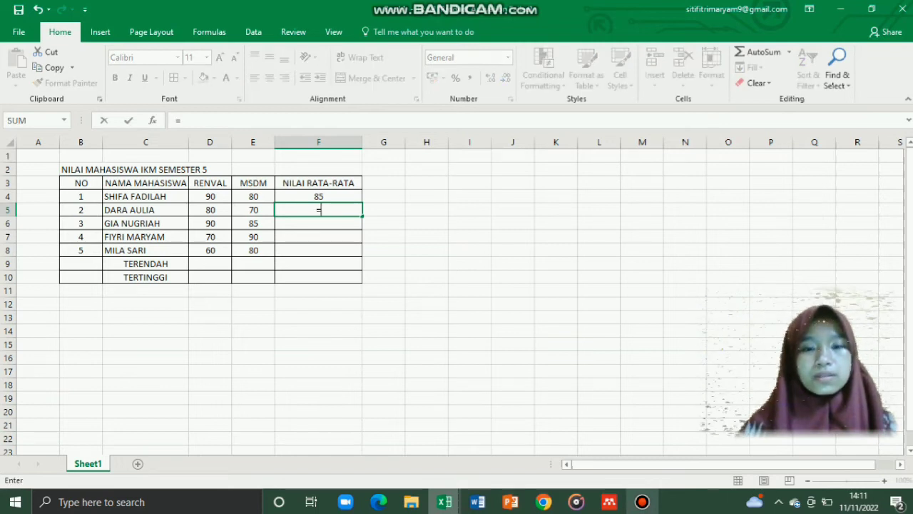
{"action": "type", "text": "AEVRAGE"}
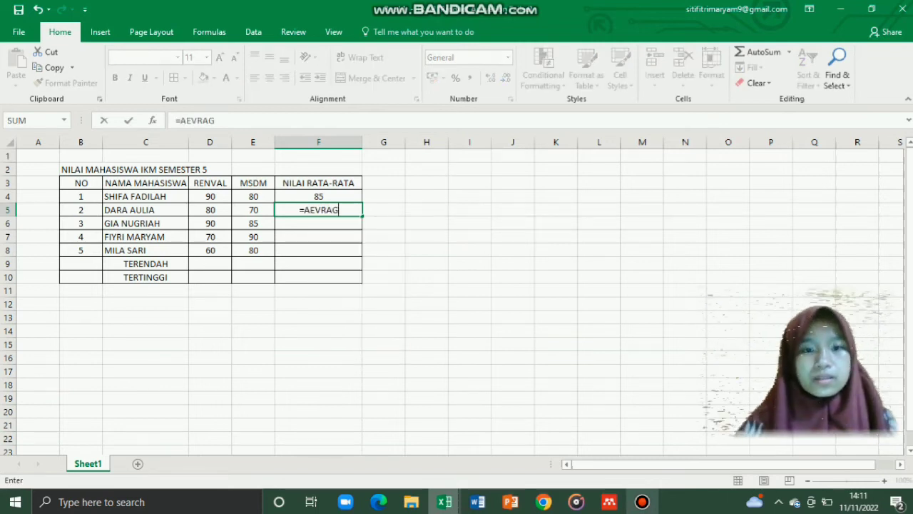
{"action": "key", "text": "BackSpace"}
{"action": "key", "text": "BackSpace"}
{"action": "key", "text": "BackSpace"}
{"action": "key", "text": "BackSpace"}
{"action": "key", "text": "BackSpace"}
{"action": "key", "text": "BackSpace"}
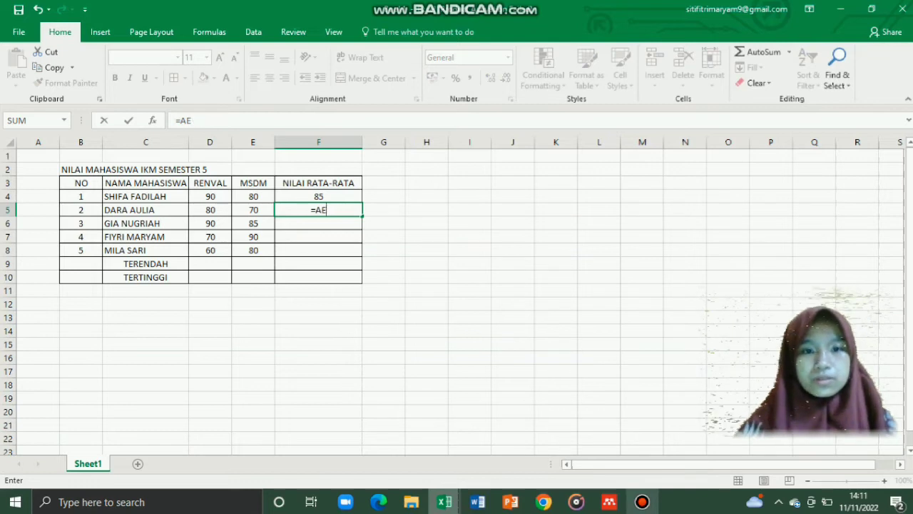
{"action": "type", "text": "VERAGE"}
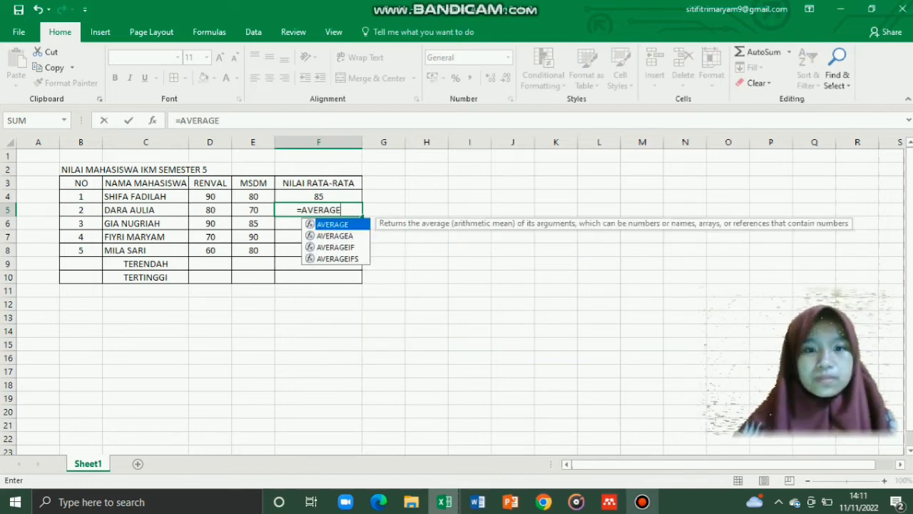
{"action": "type", "text": "("}
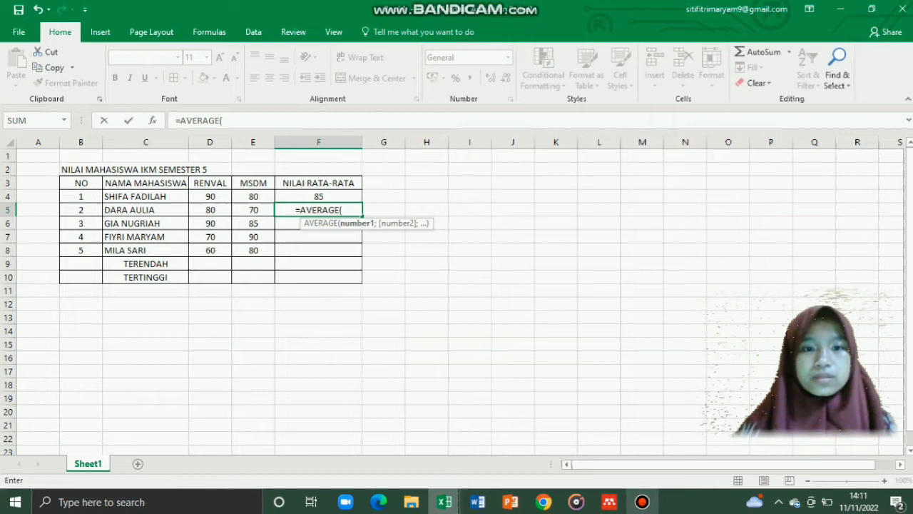
{"action": "key", "text": "Left"}
{"action": "key", "text": "Left"}
{"action": "key", "text": "shift+Right"}
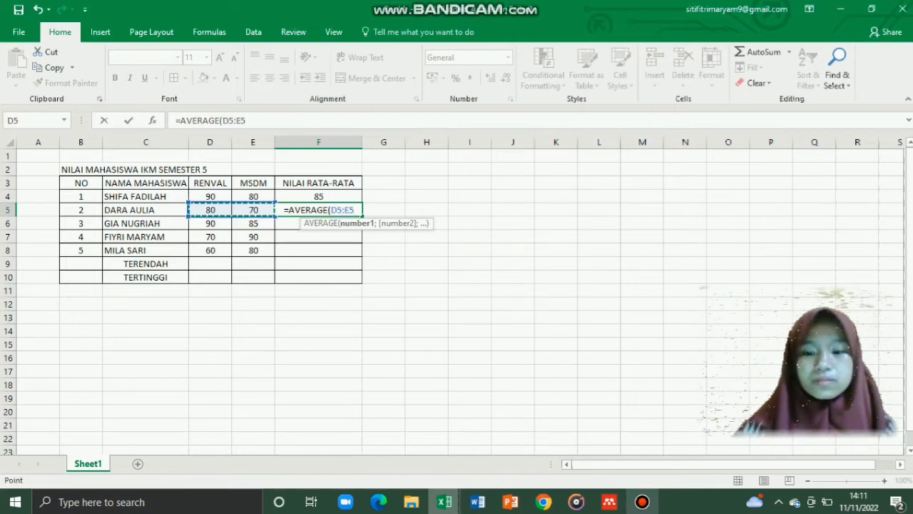
{"action": "type", "text": ")"}
{"action": "key", "text": "Return"}
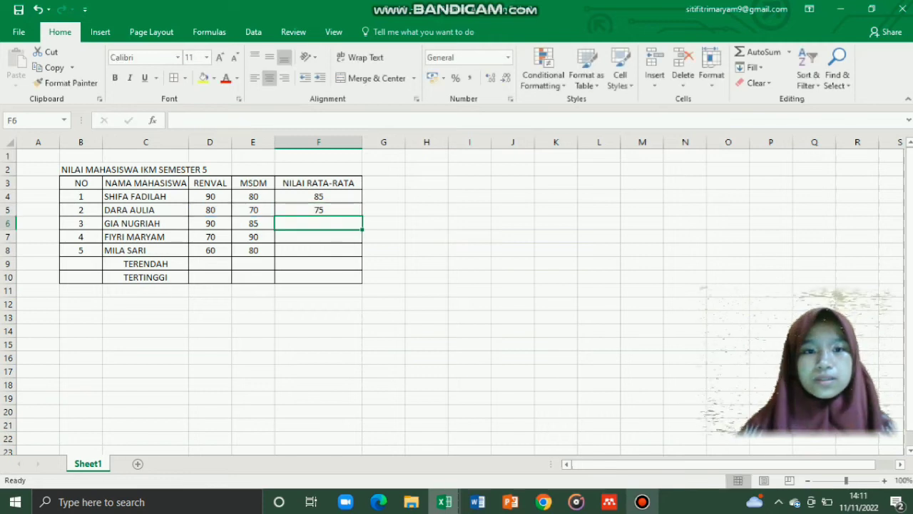
Step: Enter =AVERAGE over D6:E6 in F6, giving 87,5
{"action": "type", "text": "=A"}
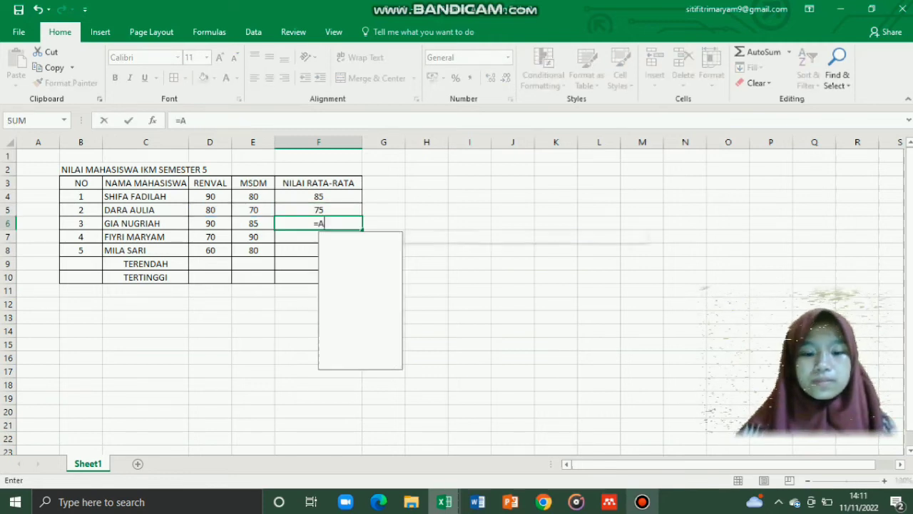
{"action": "type", "text": "VERAGE("}
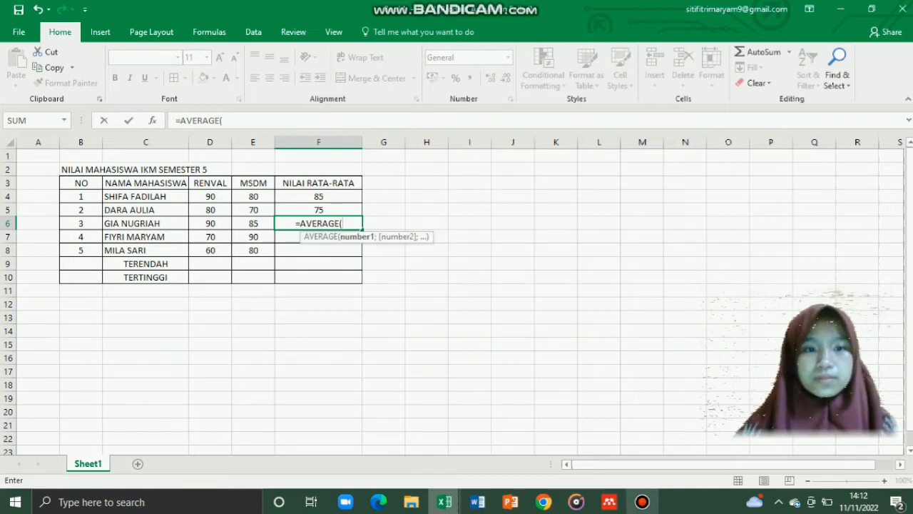
{"action": "left_click_drag", "start_coordinate": [210, 223], "coordinate": [253, 223]}
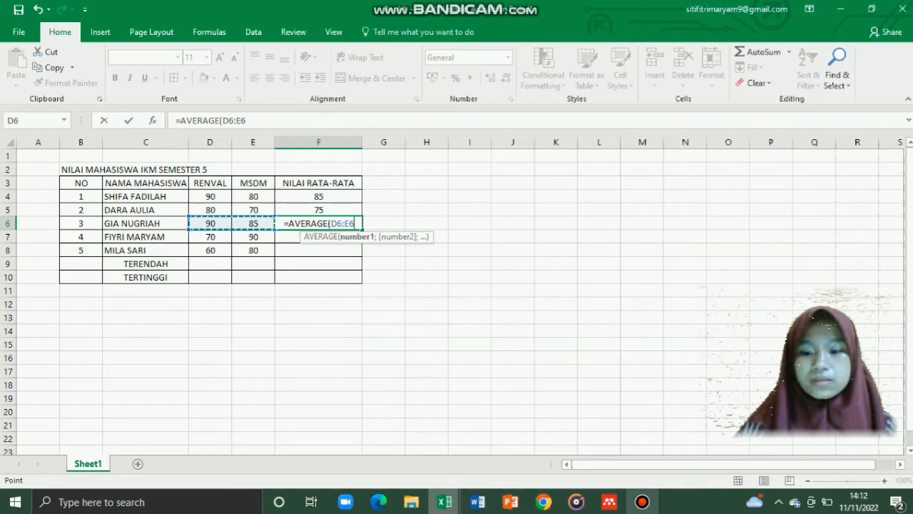
{"action": "type", "text": ")"}
{"action": "key", "text": "Return"}
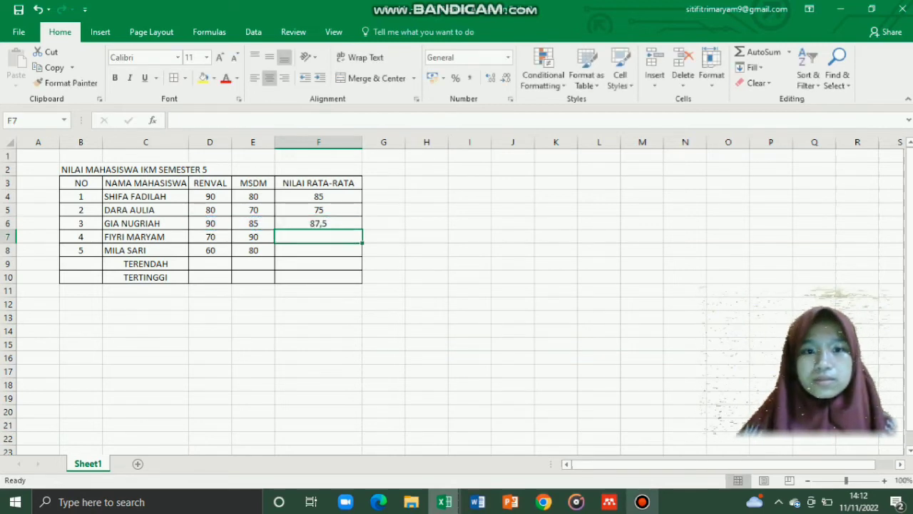
Step: Start an AVERAGE formula in F7 pointing at the row 7 RENVAL and MSDM scores
{"action": "type", "text": "="}
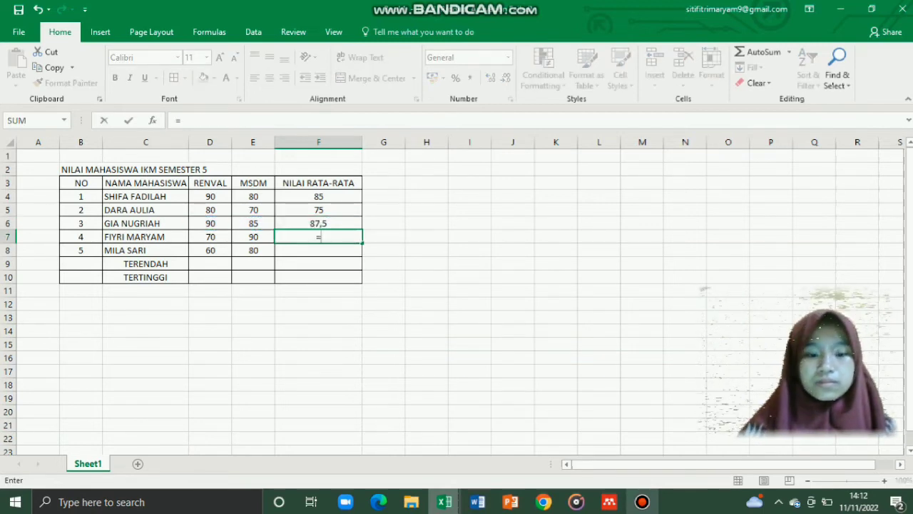
{"action": "type", "text": "AVERGA"}
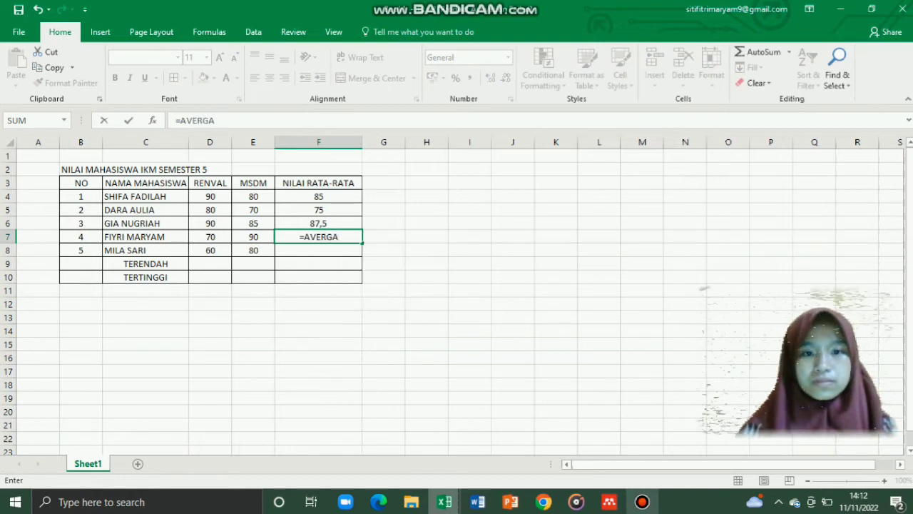
{"action": "key", "text": "BackSpace"}
{"action": "key", "text": "BackSpace"}
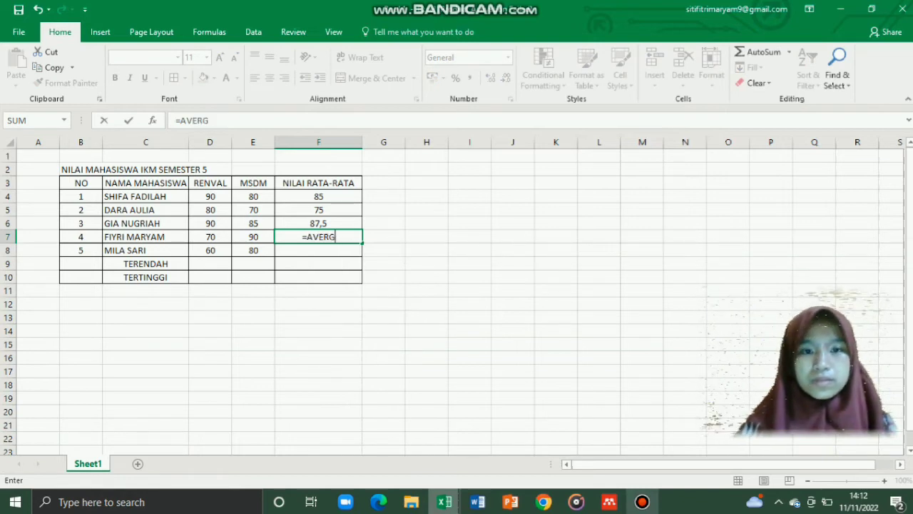
{"action": "type", "text": "AGE("}
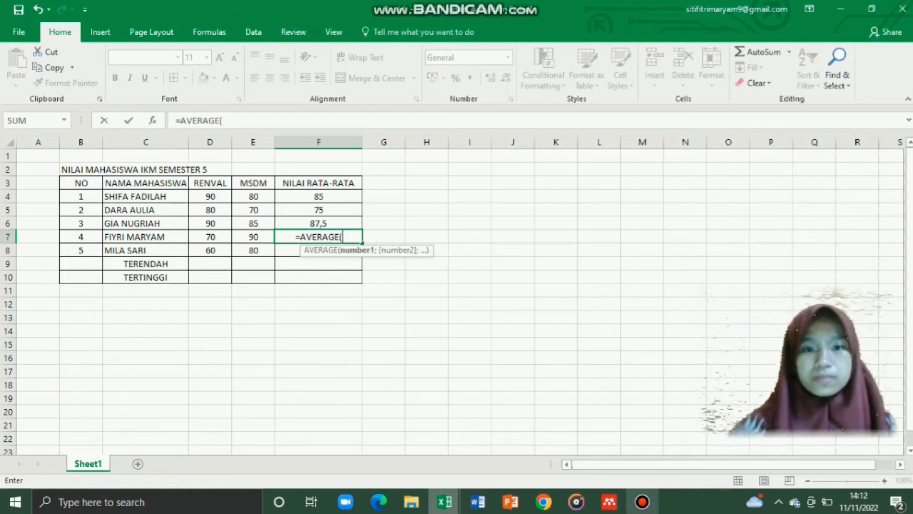
{"action": "left_click", "coordinate": [209, 237]}
{"action": "left_click", "coordinate": [253, 237]}
{"action": "left_click_drag", "start_coordinate": [253, 237], "coordinate": [210, 237]}
{"action": "left_click", "coordinate": [210, 237]}
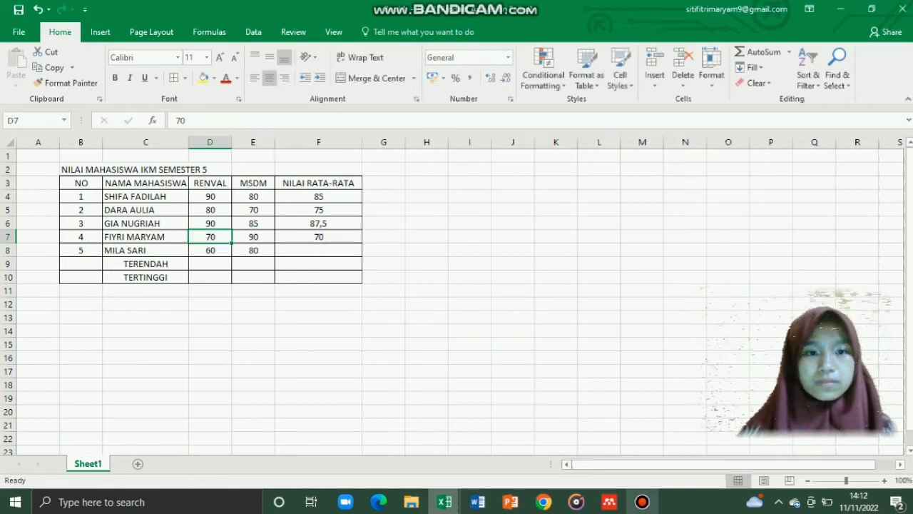
Step: Clear F7 and re-enter =AVERAGE(D7:E7), showing 80
{"action": "left_click", "coordinate": [319, 237]}
{"action": "key", "text": "BackSpace"}
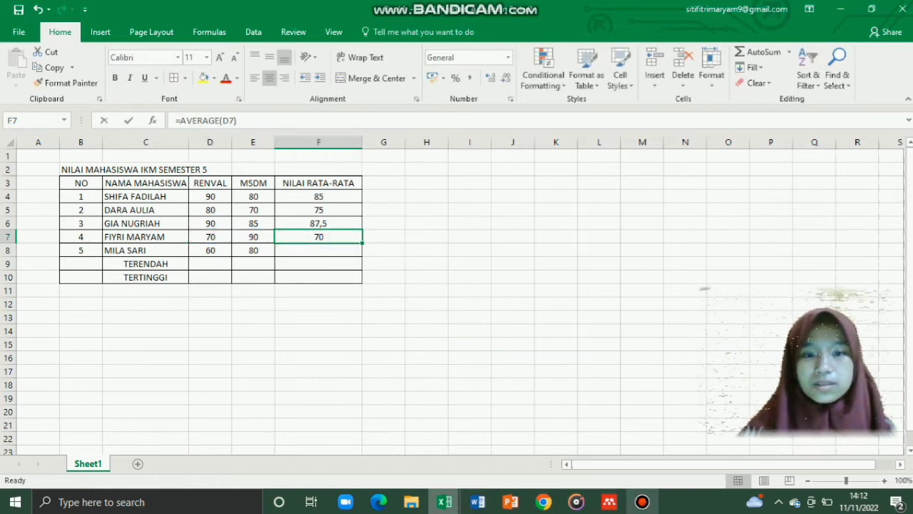
{"action": "type", "text": "=A"}
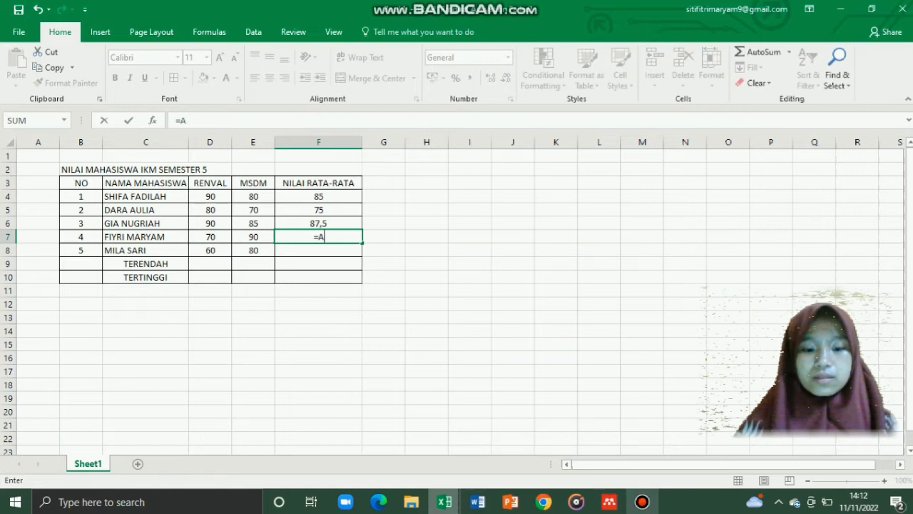
{"action": "type", "text": "VERAGE("}
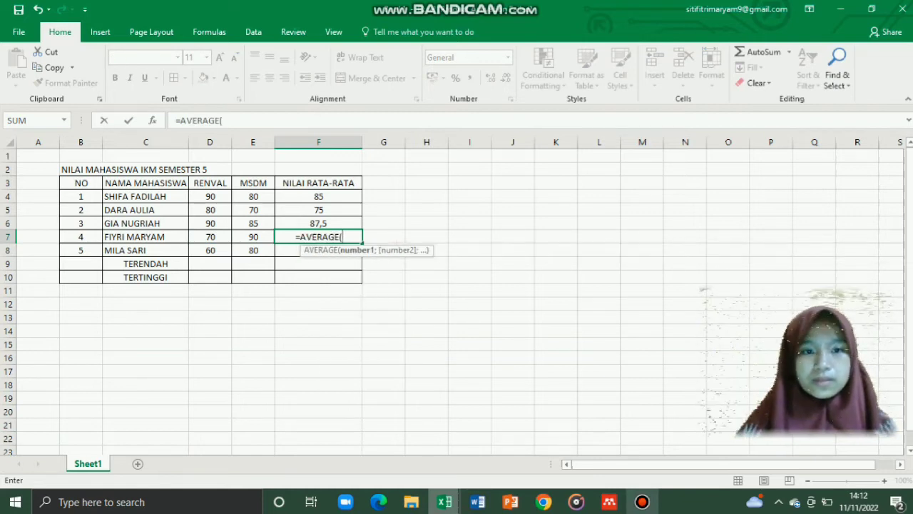
{"action": "left_click_drag", "start_coordinate": [206, 237], "coordinate": [253, 236]}
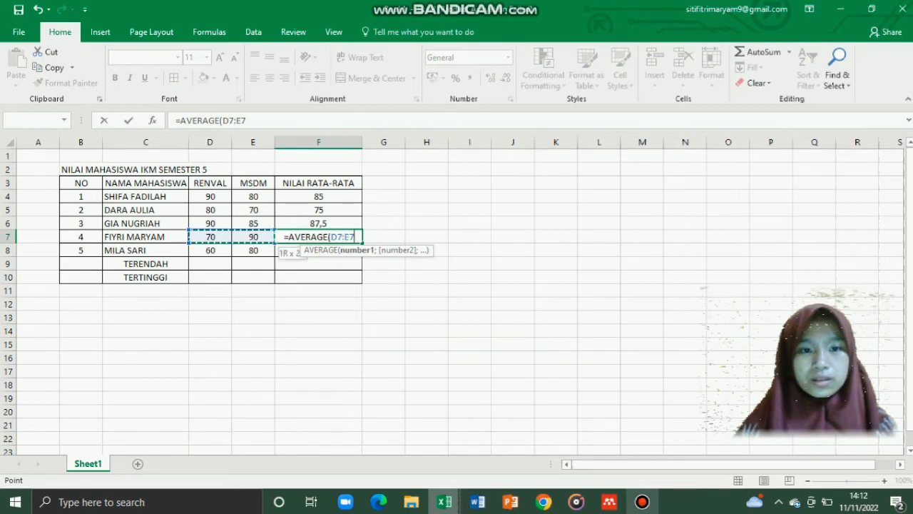
{"action": "type", "text": ")"}
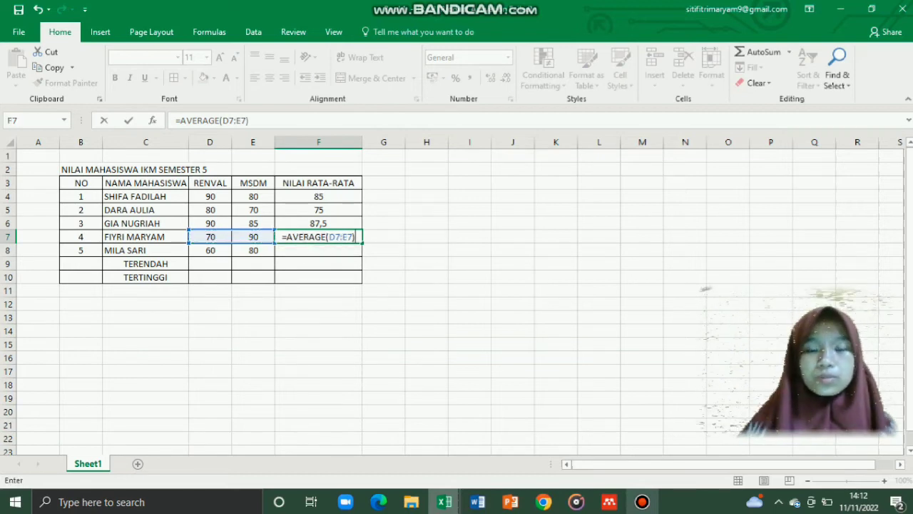
{"action": "key", "text": "Return"}
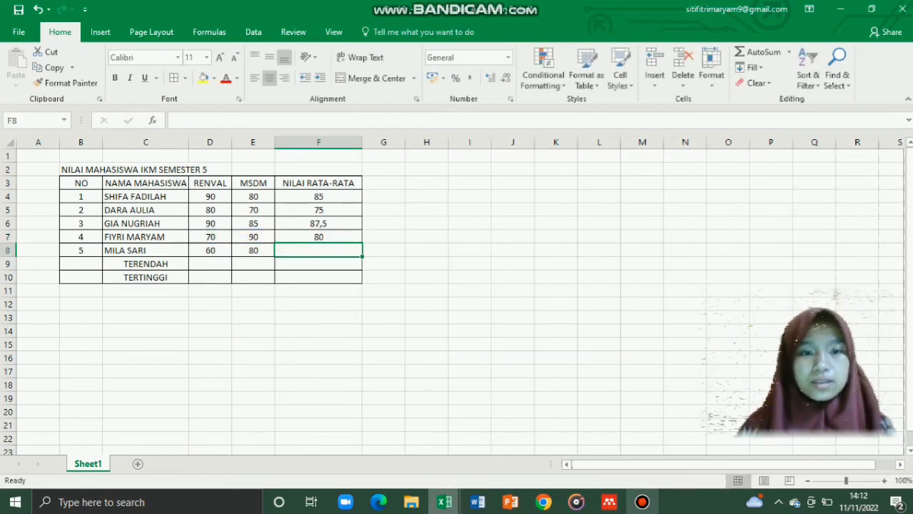
Step: Enter =AVERAGE(D8:E8) in F8 for the fifth student's average of 70
{"action": "type", "text": "="}
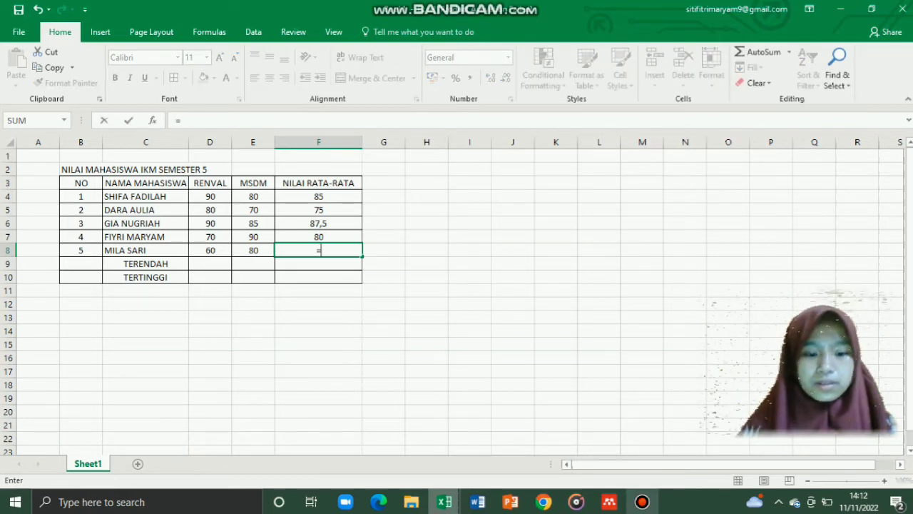
{"action": "type", "text": "AVER"}
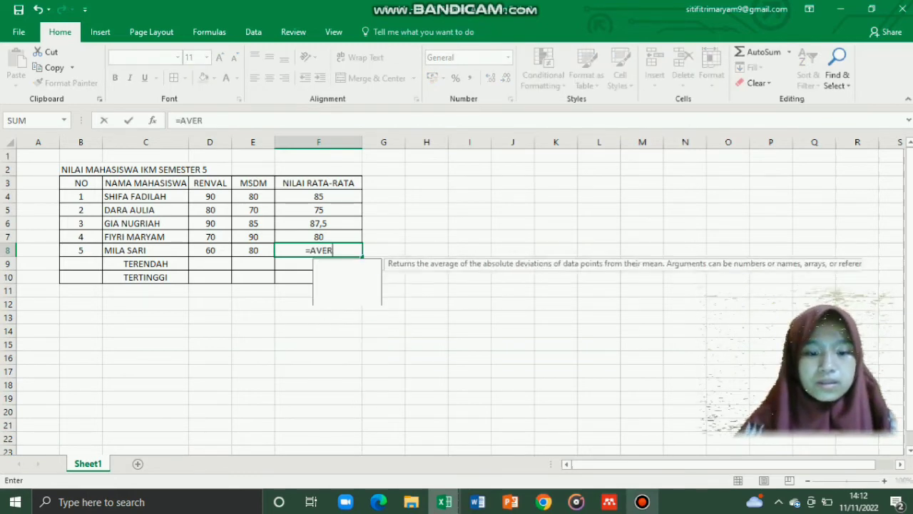
{"action": "type", "text": "AGE("}
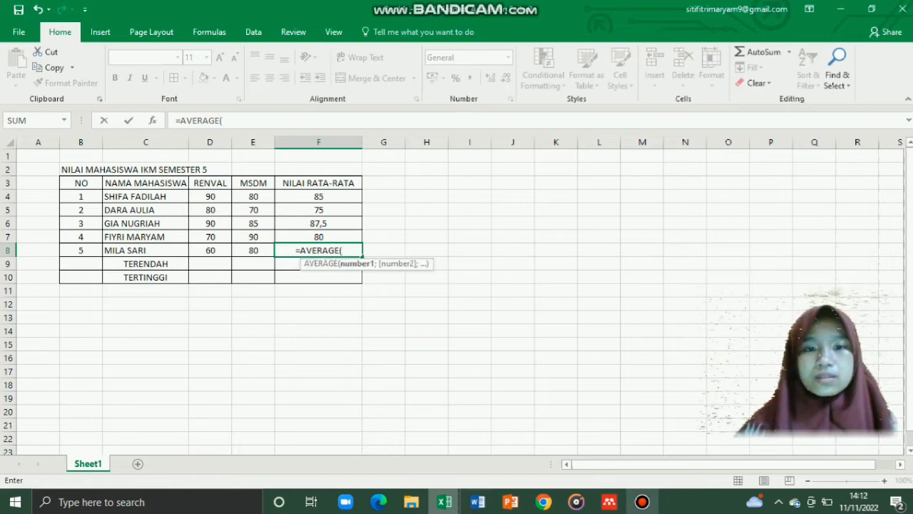
{"action": "left_click", "coordinate": [210, 250]}
{"action": "left_click_drag", "start_coordinate": [209, 250], "coordinate": [260, 251]}
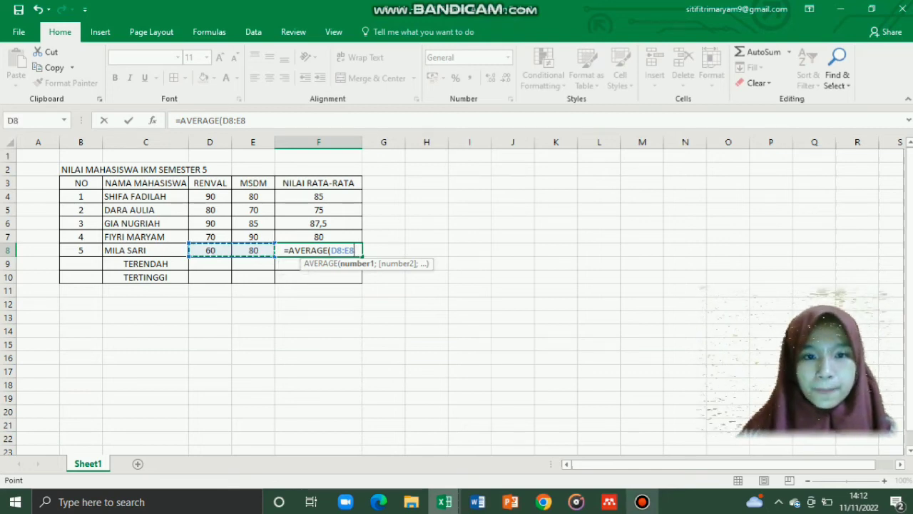
{"action": "left_click", "coordinate": [253, 250]}
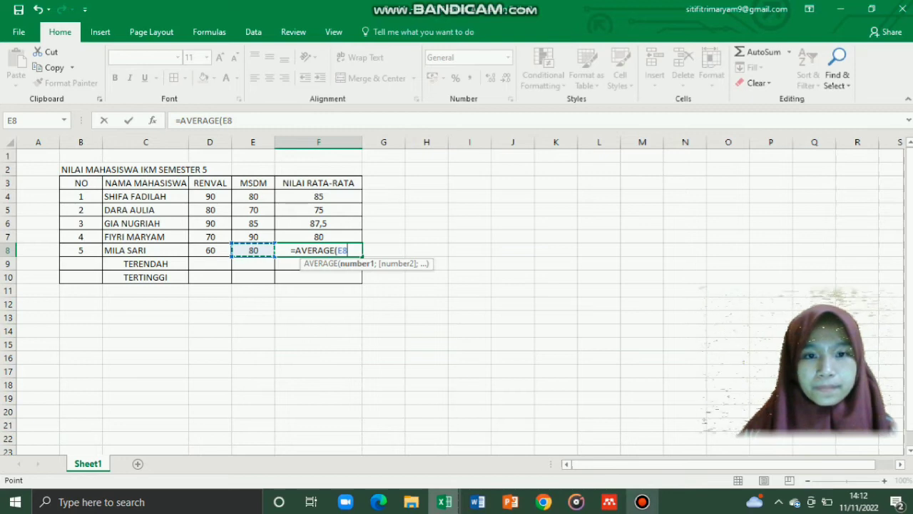
{"action": "key", "text": "BackSpace"}
{"action": "key", "text": "BackSpace"}
{"action": "left_click", "coordinate": [211, 250]}
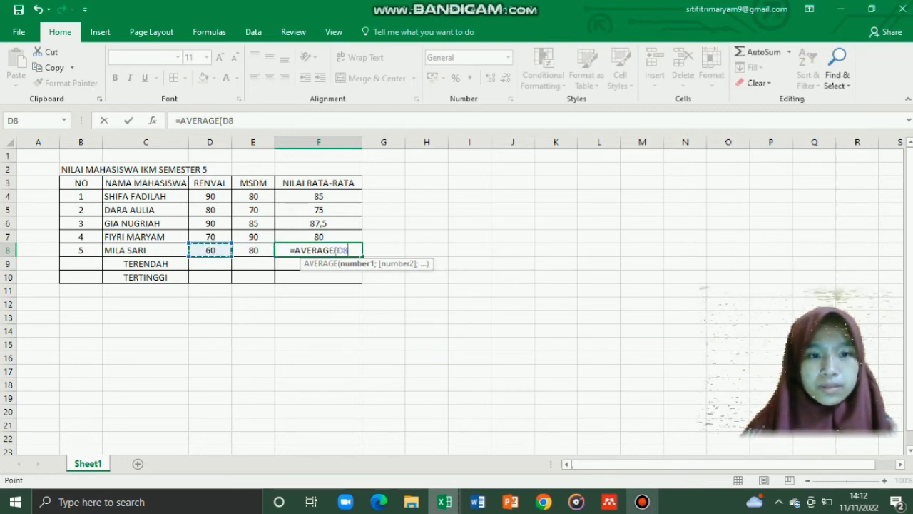
{"action": "left_click_drag", "start_coordinate": [211, 251], "coordinate": [253, 250]}
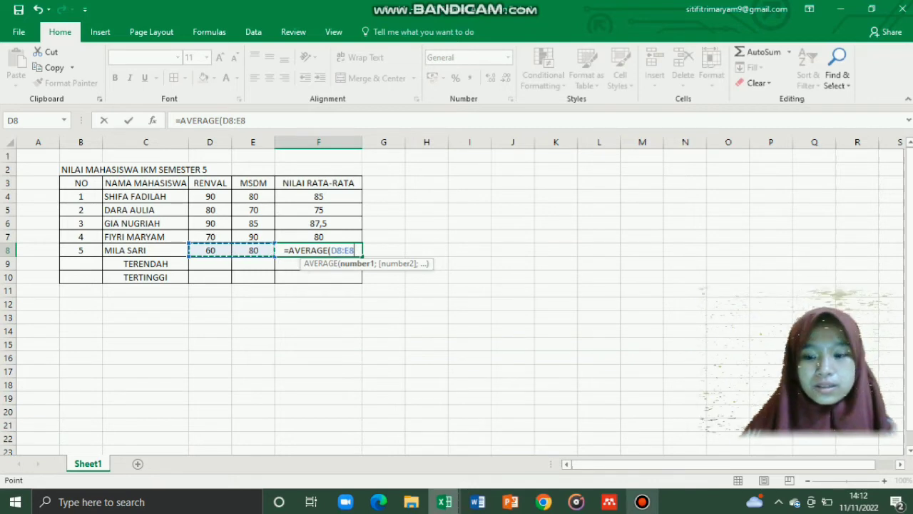
{"action": "type", "text": ")"}
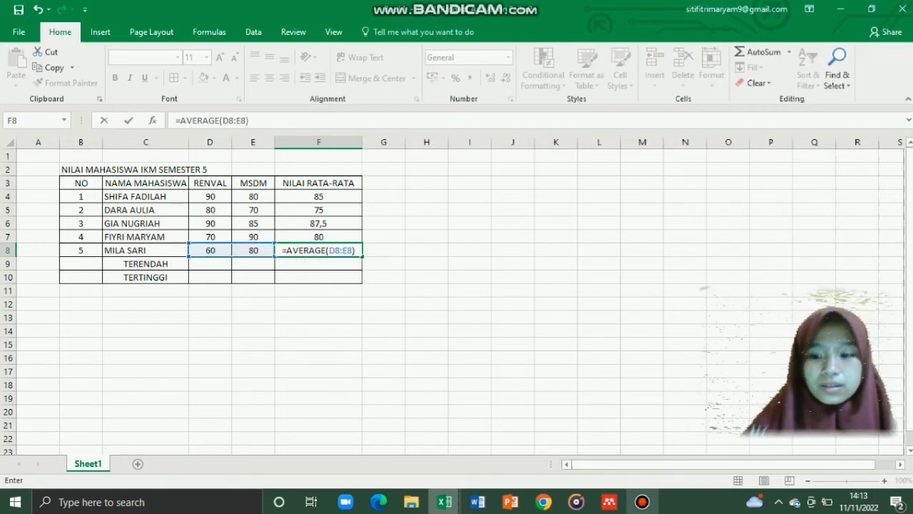
{"action": "key", "text": "Return"}
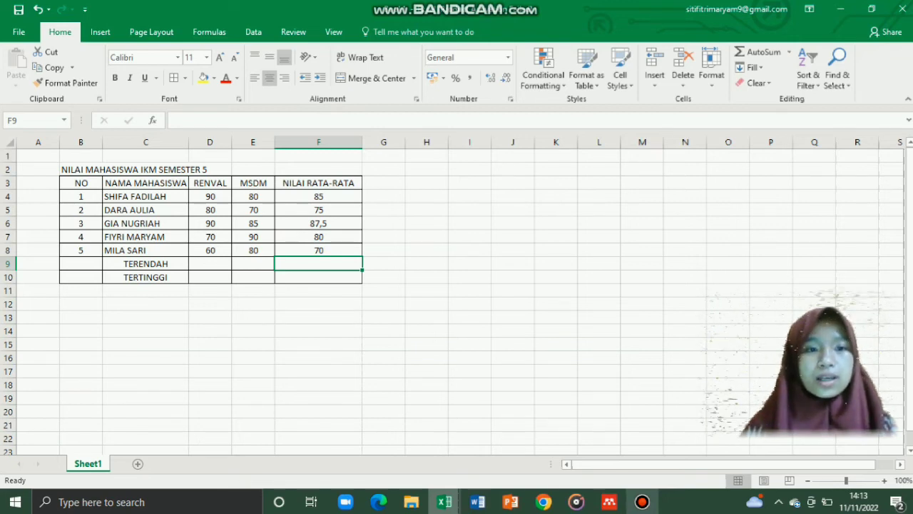
Step: Enter =MIN(D4:D8) in D9 for the lowest RENVAL score, 60
{"action": "left_click", "coordinate": [210, 264]}
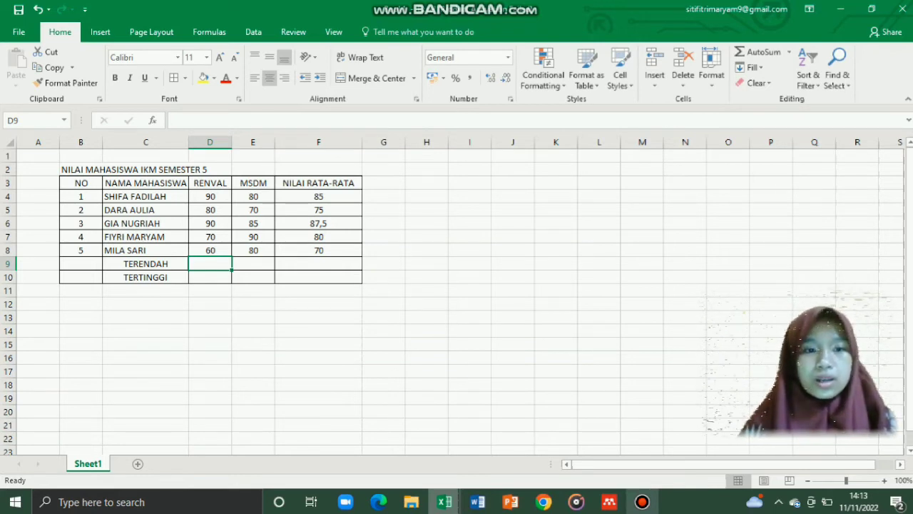
{"action": "type", "text": "="}
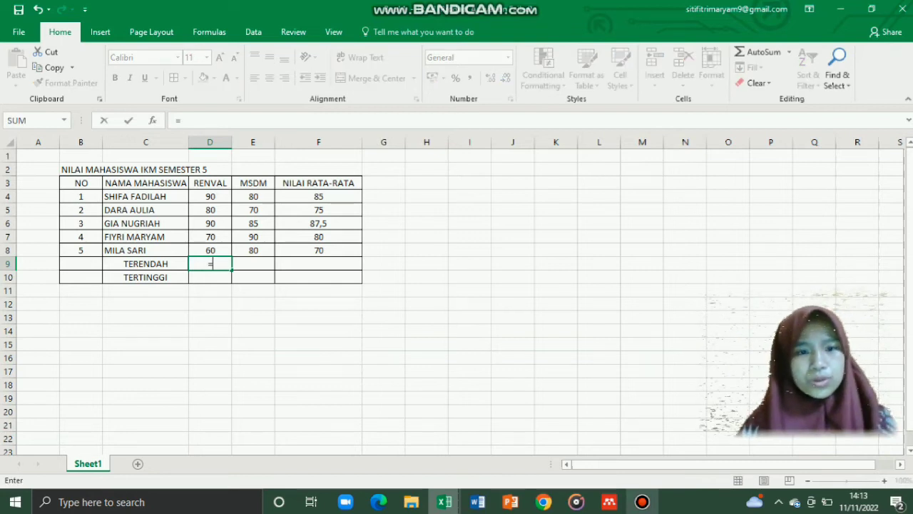
{"action": "type", "text": "MIN"}
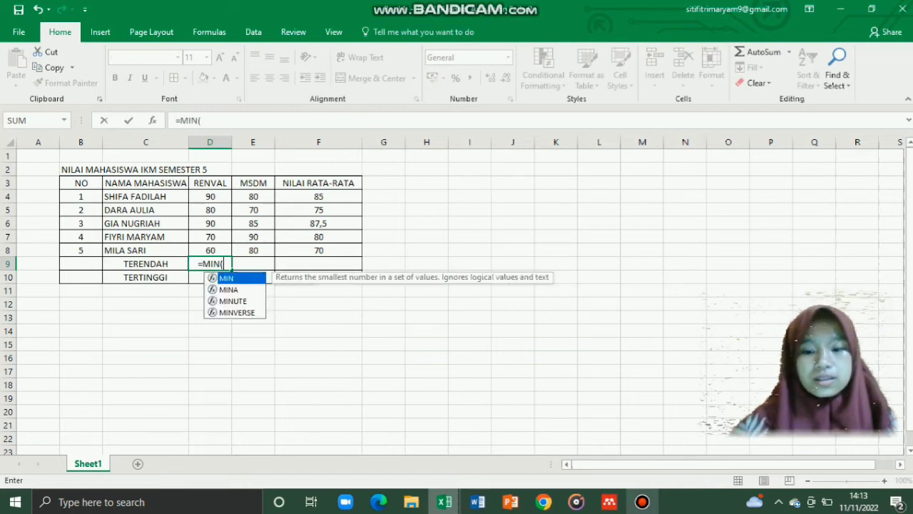
{"action": "type", "text": "("}
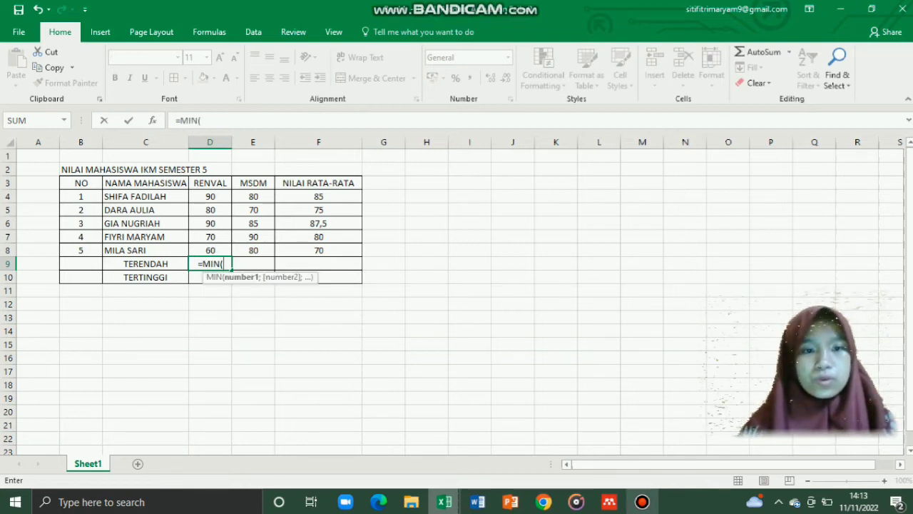
{"action": "left_click", "coordinate": [210, 196]}
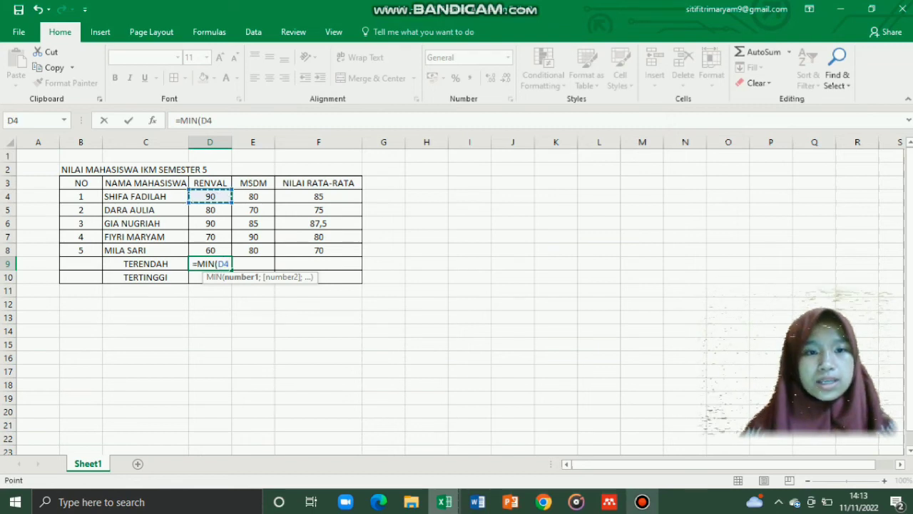
{"action": "left_click_drag", "start_coordinate": [210, 196], "coordinate": [227, 251]}
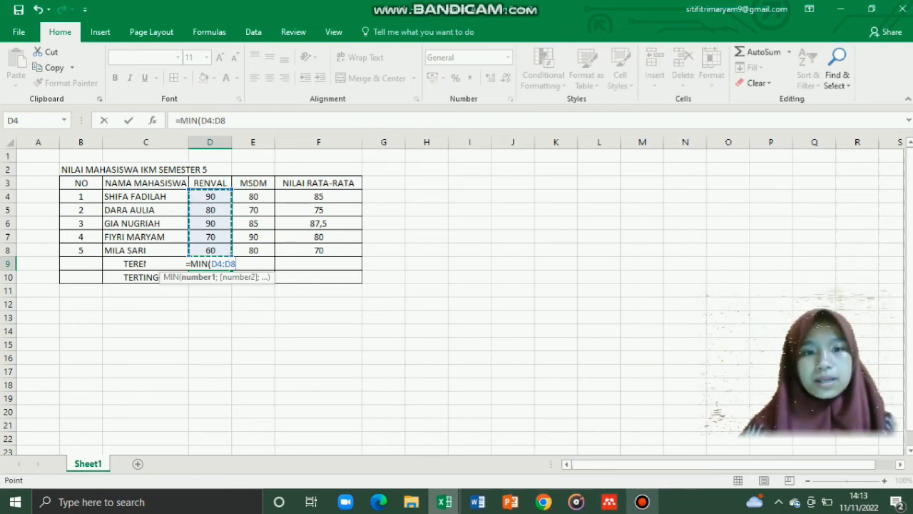
{"action": "type", "text": ")"}
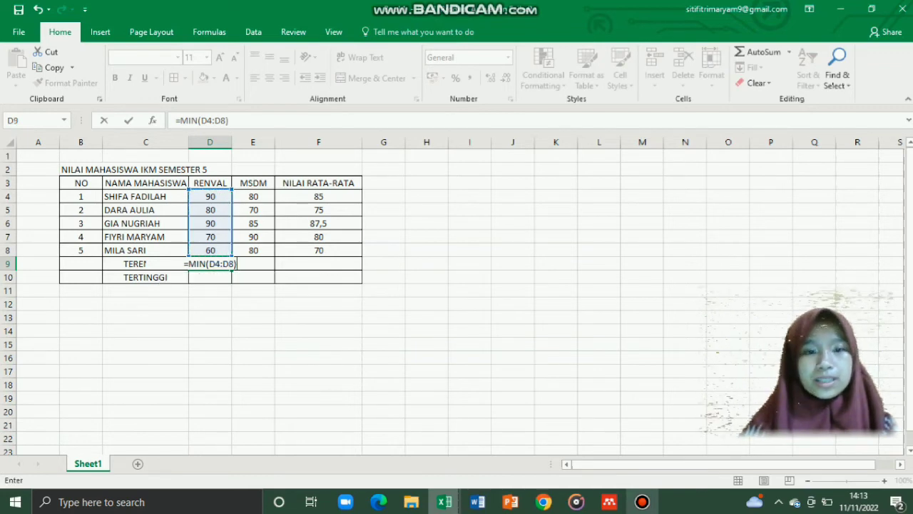
{"action": "key", "text": "Return"}
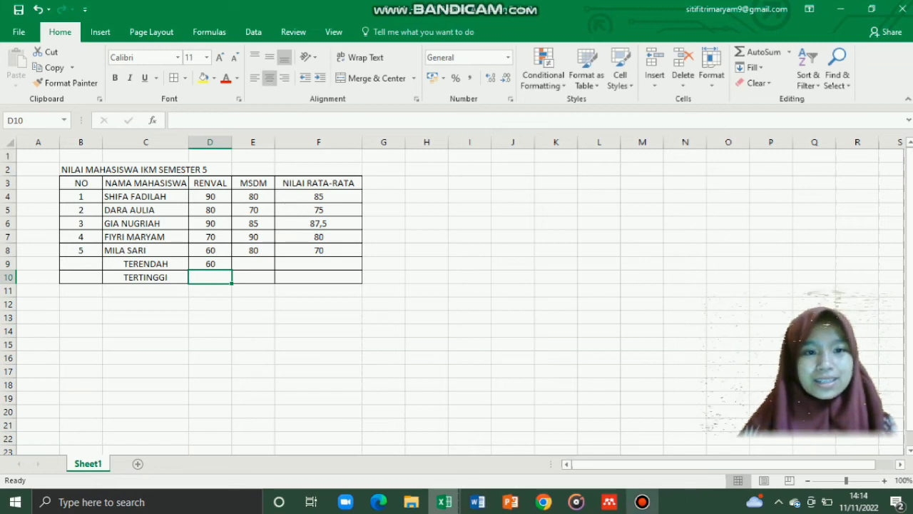
Step: Enter =MIN(E4:E8) in E9 for the lowest MSDM score, 70
{"action": "left_click", "coordinate": [254, 264]}
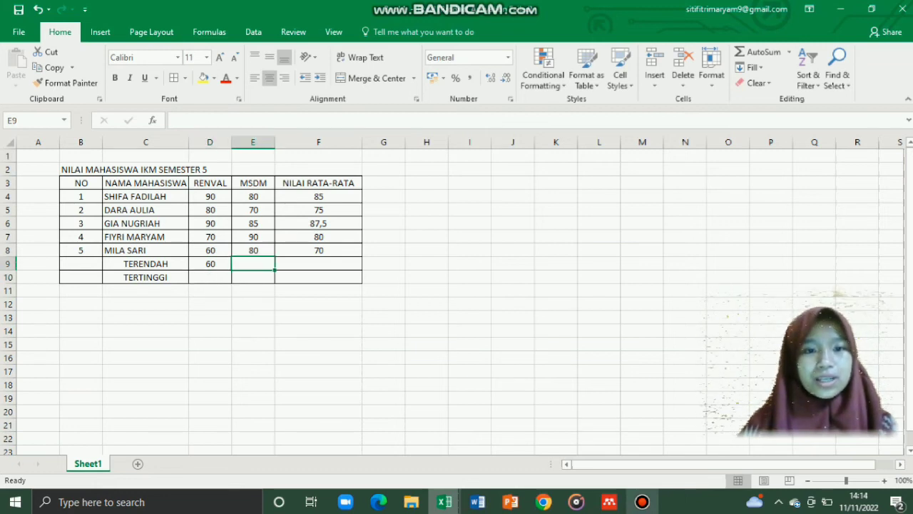
{"action": "type", "text": "=M"}
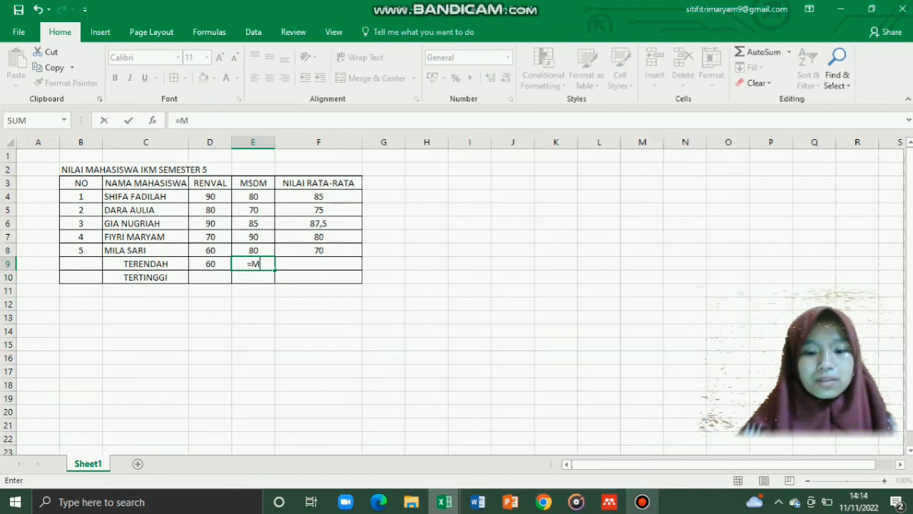
{"action": "type", "text": "IN("}
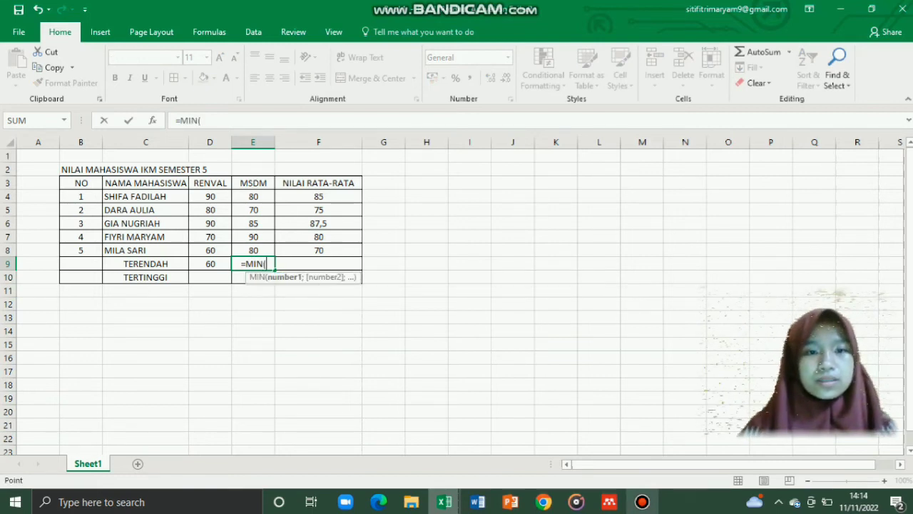
{"action": "left_click", "coordinate": [253, 196]}
{"action": "left_click_drag", "start_coordinate": [253, 196], "coordinate": [253, 249]}
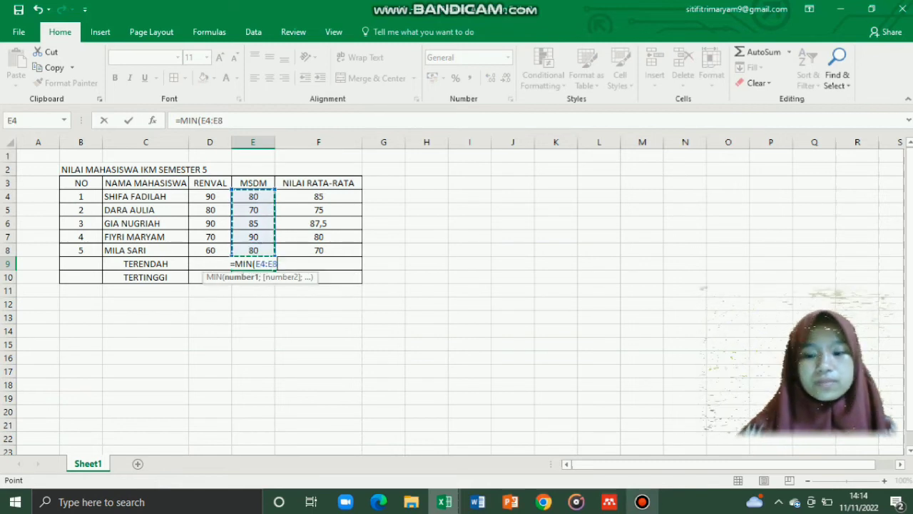
{"action": "type", "text": ")"}
{"action": "key", "text": "Return"}
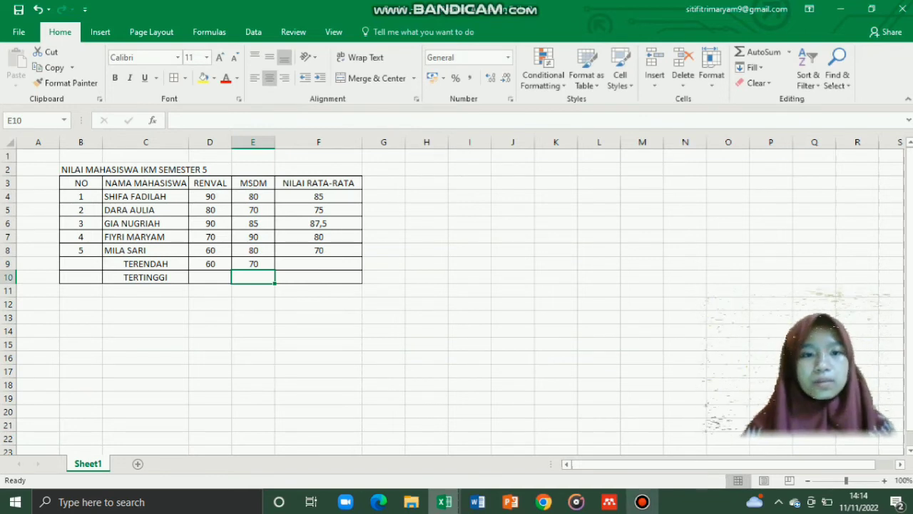
Step: Enter =MAX(D4:D8) in D10 for the highest RENVAL score, 90
{"action": "left_click", "coordinate": [209, 277]}
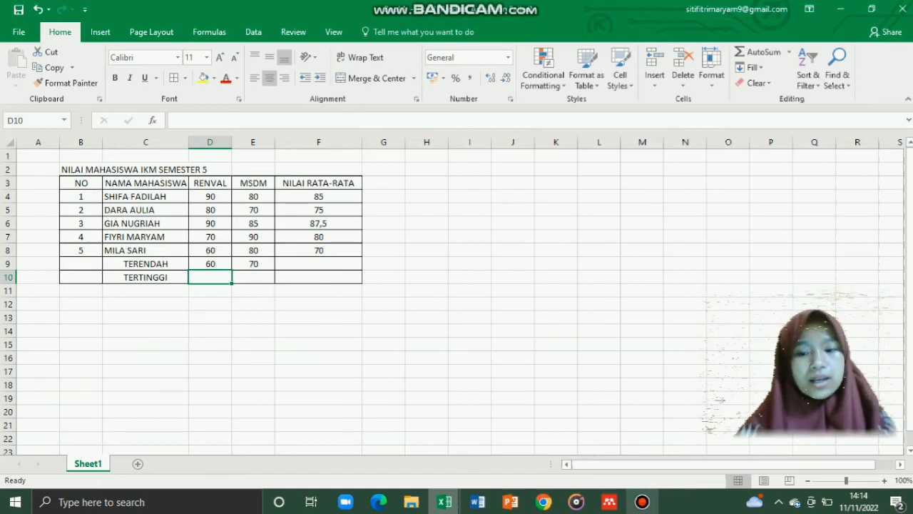
{"action": "type", "text": "="}
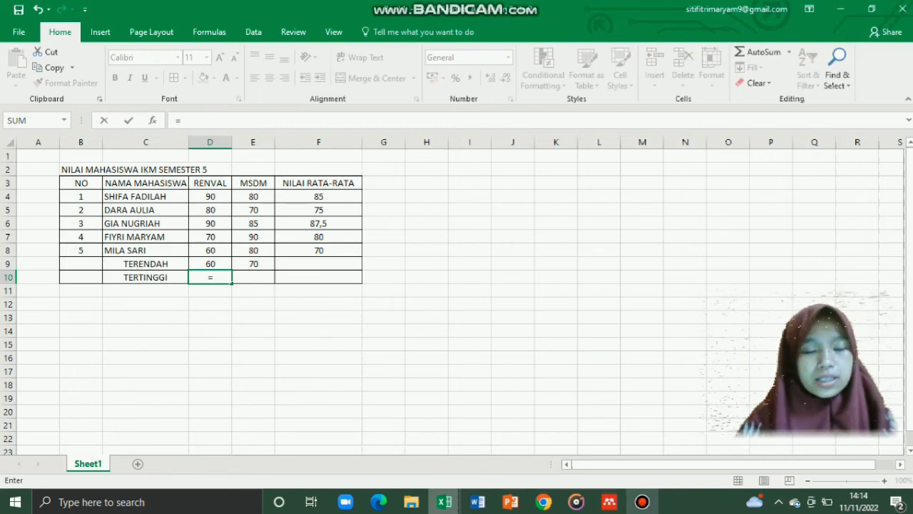
{"action": "type", "text": "MA"}
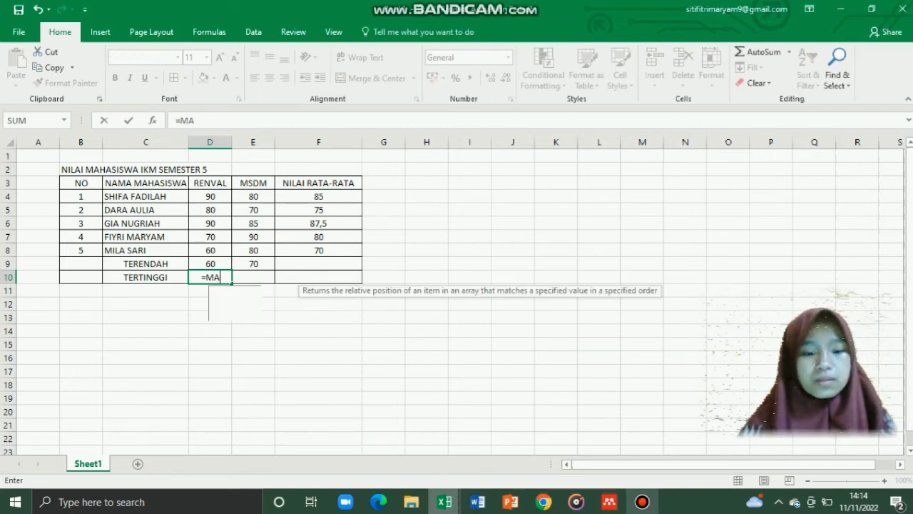
{"action": "type", "text": "X("}
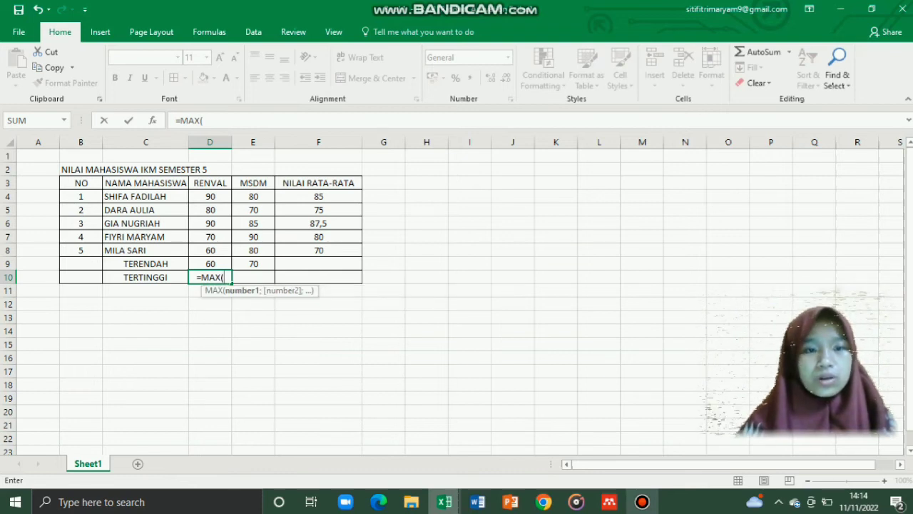
{"action": "left_click", "coordinate": [210, 196]}
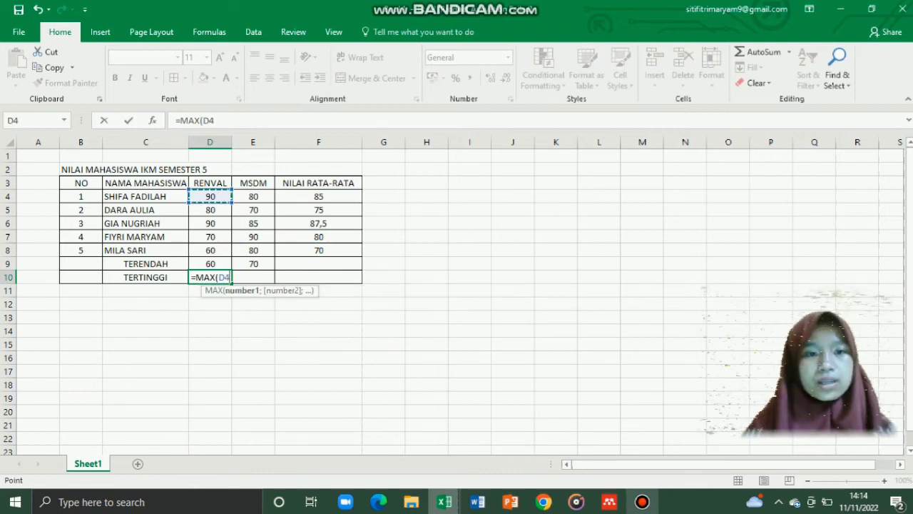
{"action": "left_click_drag", "start_coordinate": [210, 196], "coordinate": [225, 253]}
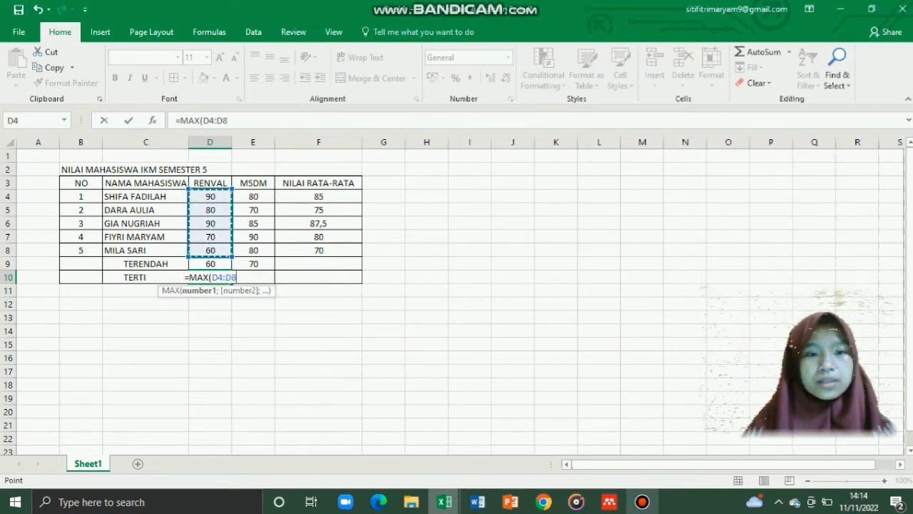
{"action": "type", "text": ")"}
{"action": "key", "text": "Return"}
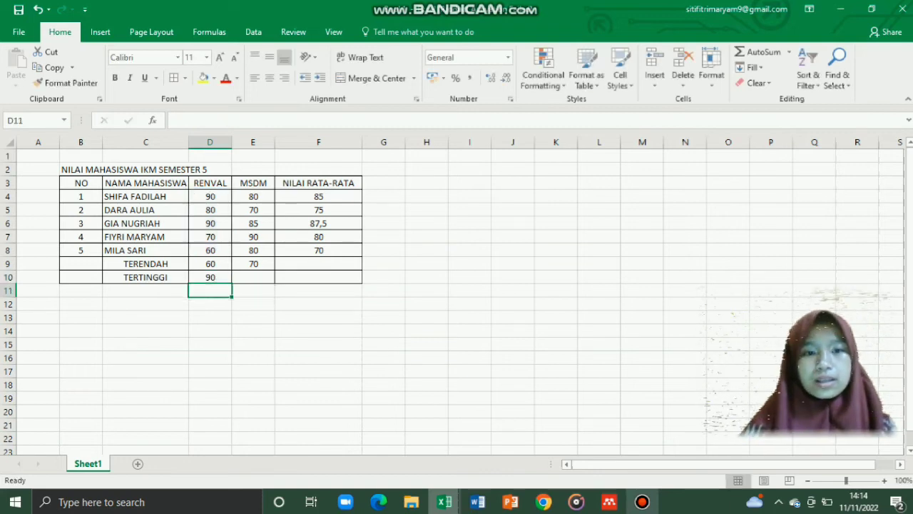
Step: Enter =MAX(E4:E9) in E10 for the highest MSDM score, 90
{"action": "left_click", "coordinate": [253, 277]}
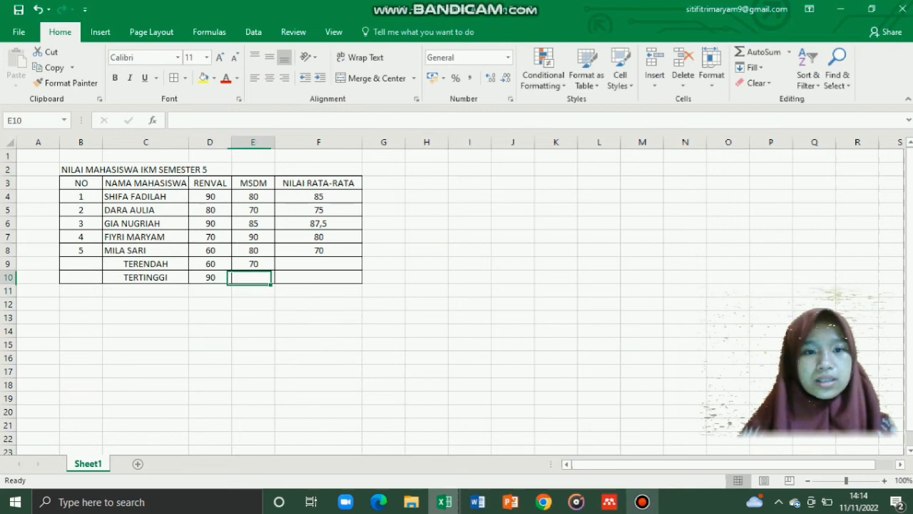
{"action": "type", "text": "="}
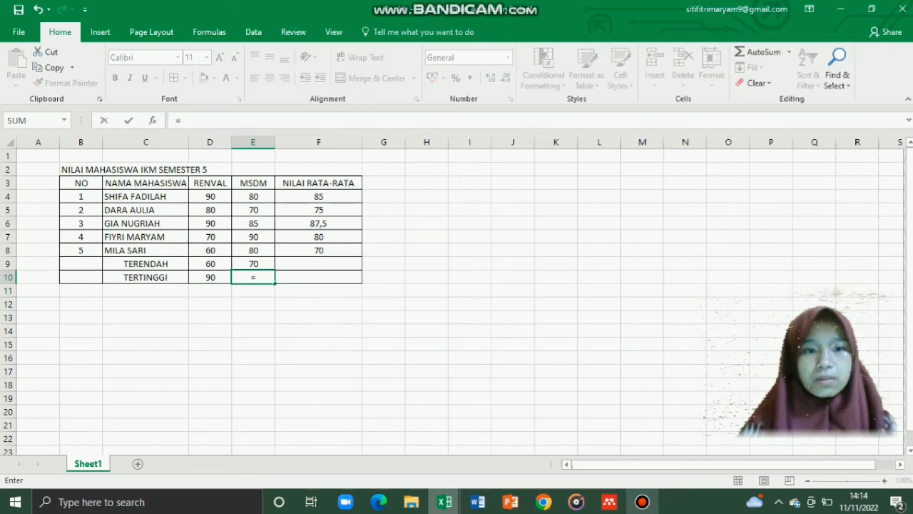
{"action": "type", "text": "MAX"}
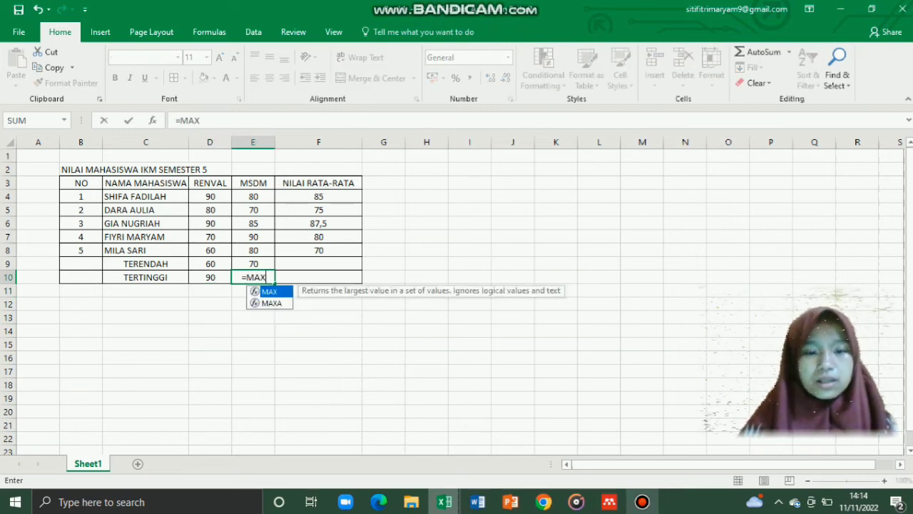
{"action": "type", "text": "("}
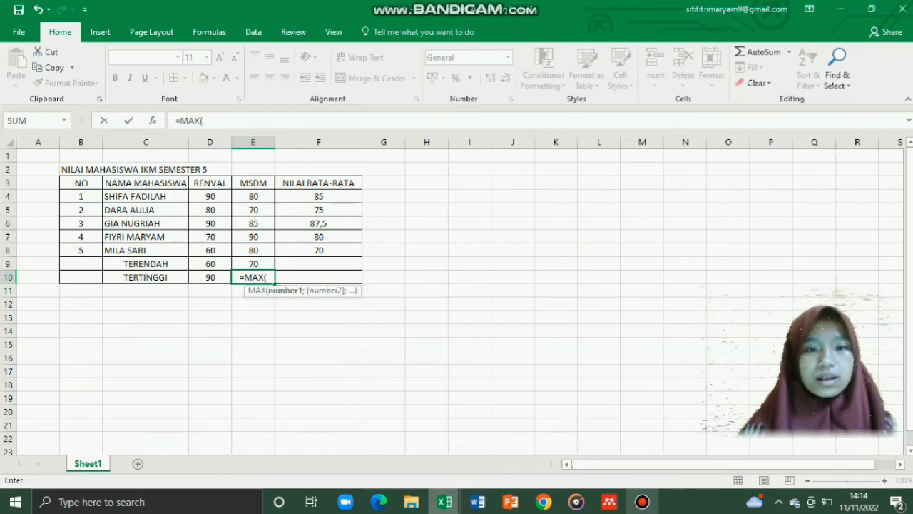
{"action": "left_click_drag", "start_coordinate": [254, 196], "coordinate": [253, 264]}
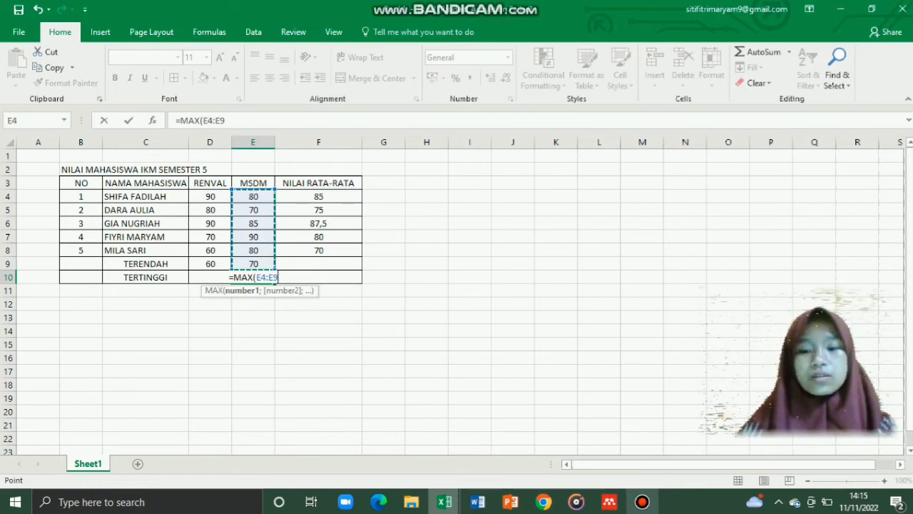
{"action": "type", "text": ")"}
{"action": "key", "text": "Return"}
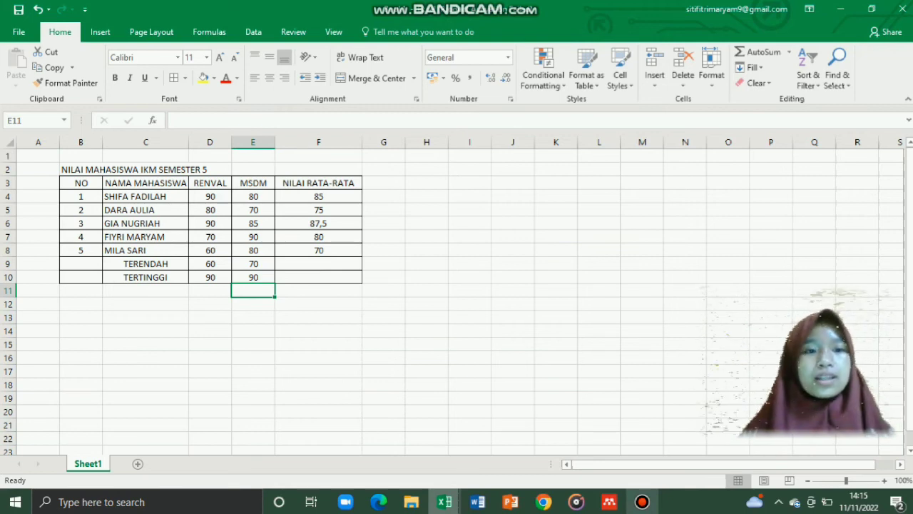
Step: Fill the header row B3:F3 grey and select the title row B2:F2
{"action": "left_click", "coordinate": [80, 183]}
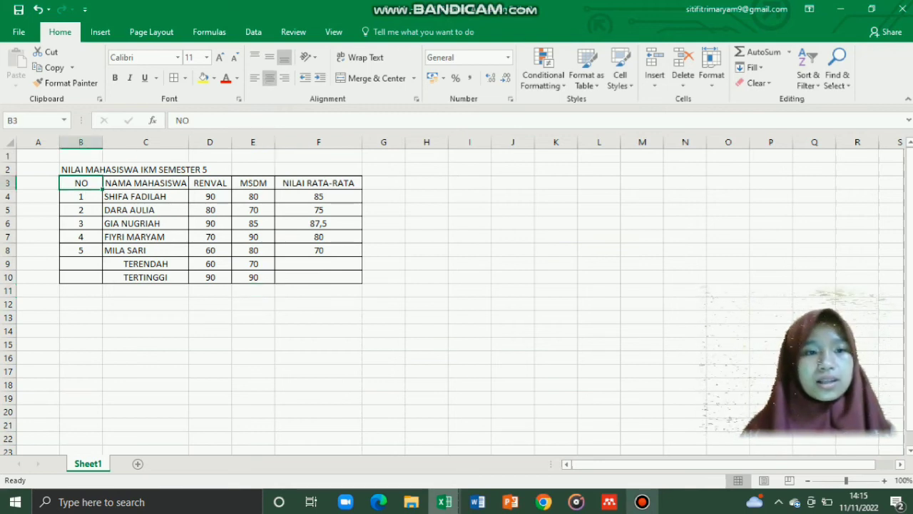
{"action": "left_click_drag", "start_coordinate": [81, 183], "coordinate": [318, 183]}
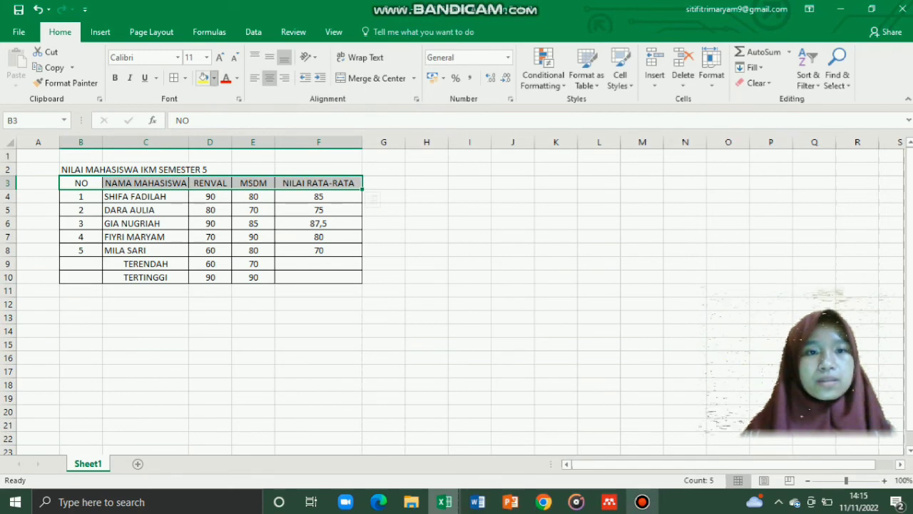
{"action": "left_click", "coordinate": [213, 77]}
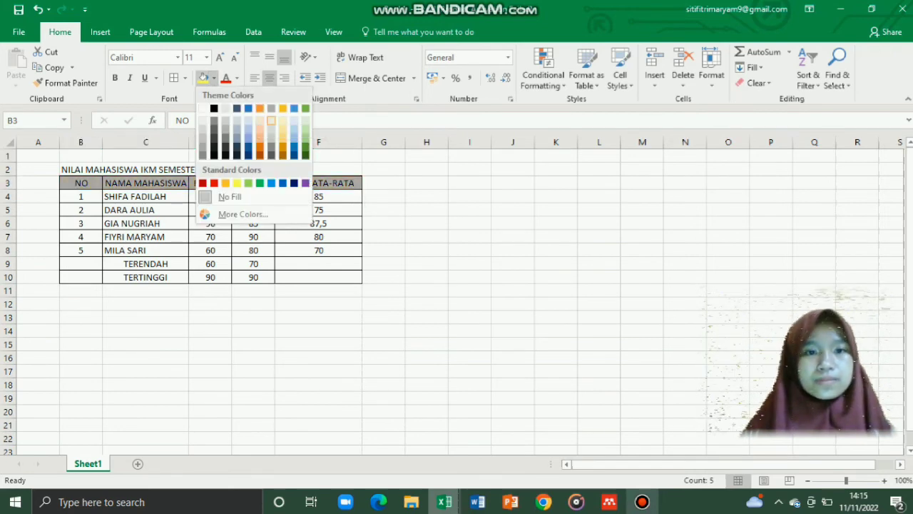
{"action": "left_click", "coordinate": [271, 139]}
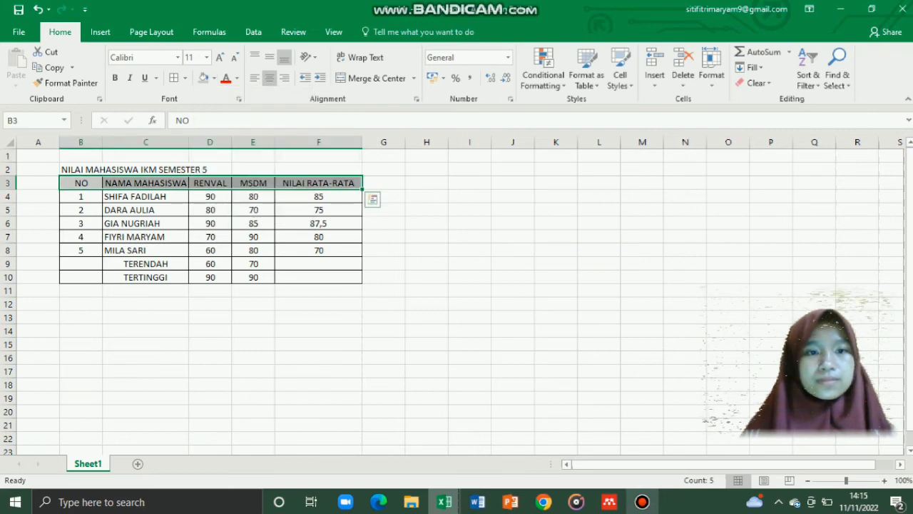
{"action": "left_click", "coordinate": [210, 170]}
{"action": "left_click_drag", "start_coordinate": [75, 169], "coordinate": [209, 169]}
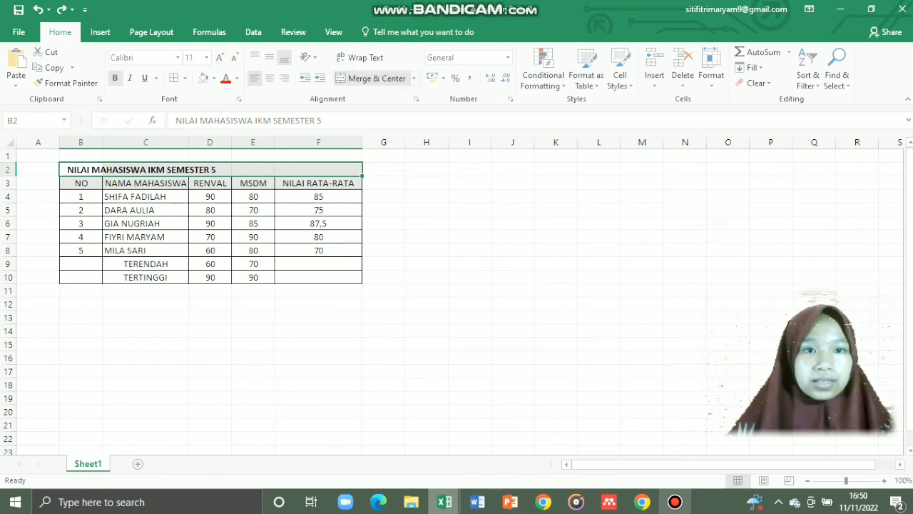
Step: Merge and centre the title cells B2:F2, then deselect to view the result
{"action": "left_click", "coordinate": [371, 78]}
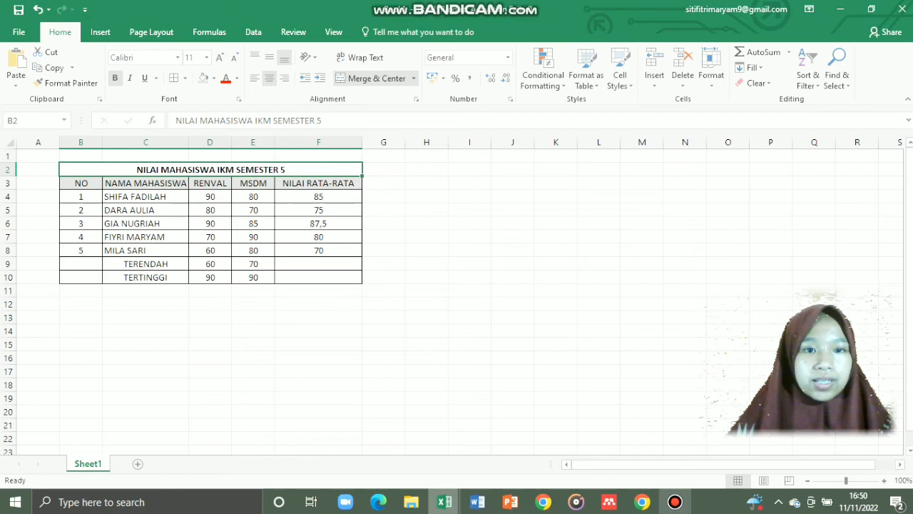
{"action": "left_click", "coordinate": [384, 276]}
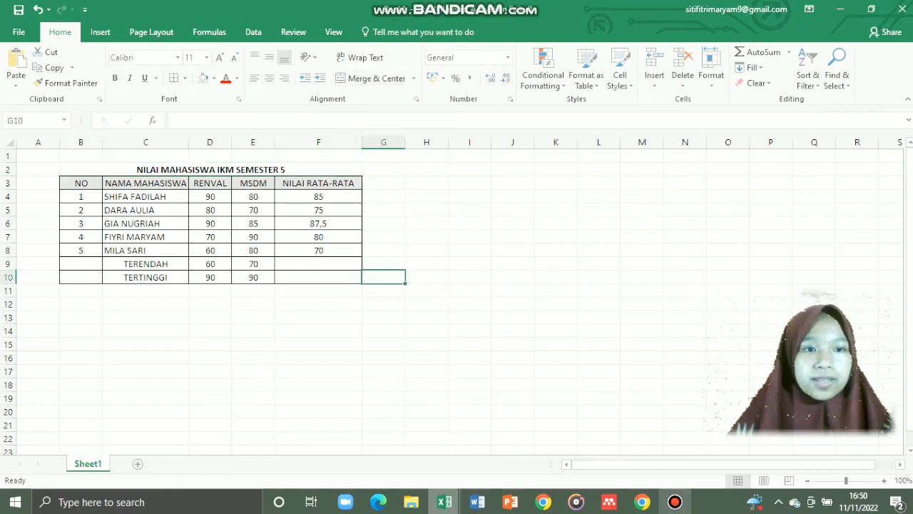